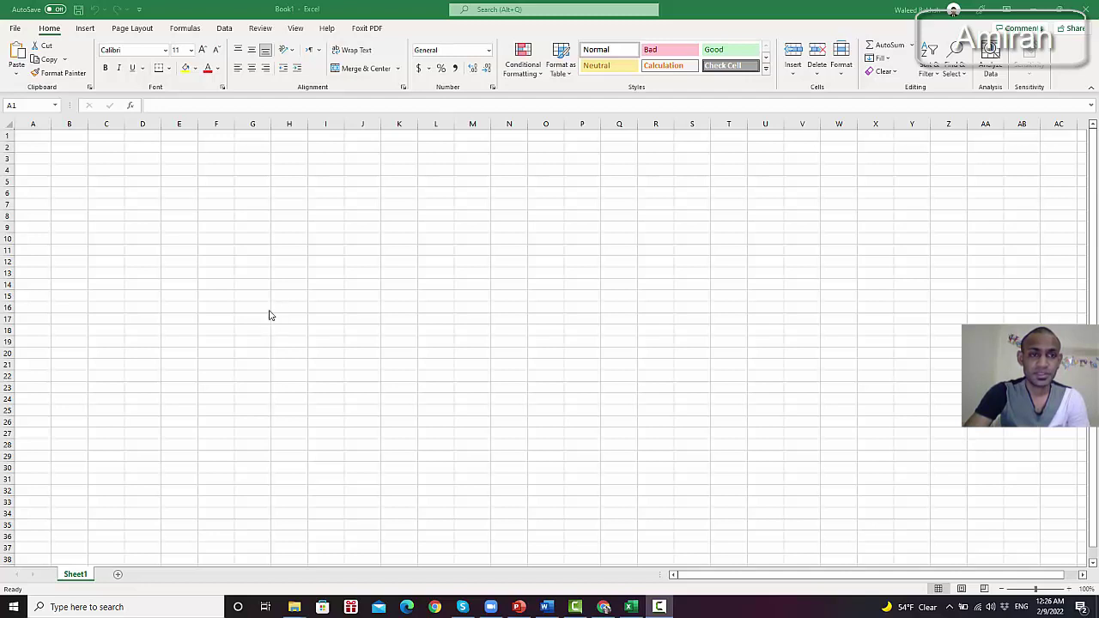
Step: Select cells D3, D1, D4, F4, E7, D7 and C3 on the empty sheet
left_click(137, 160)
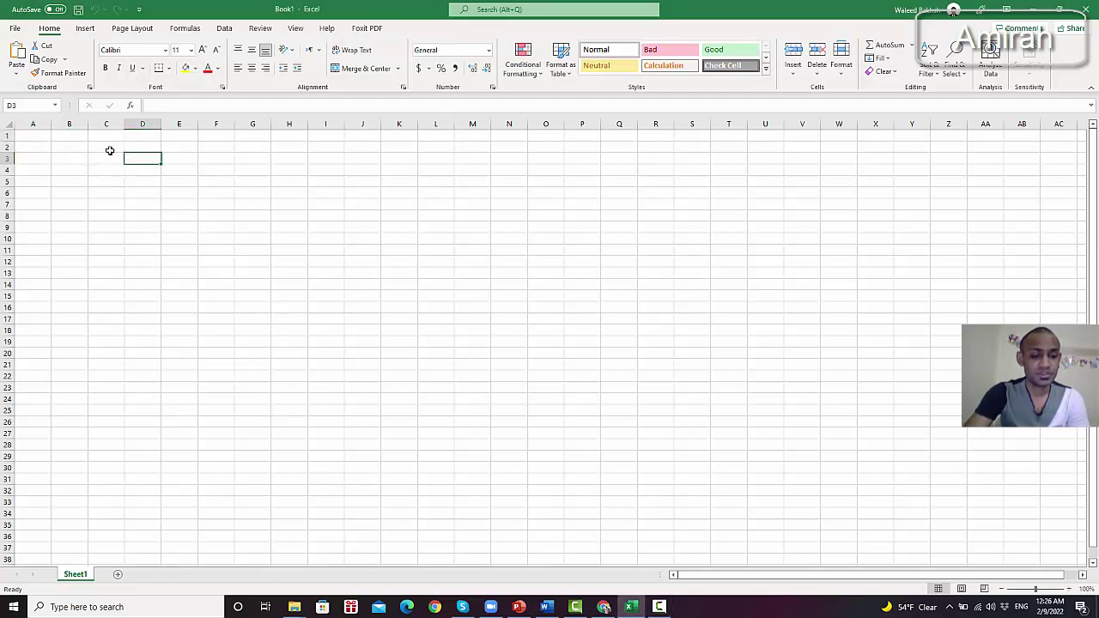
left_click(129, 135)
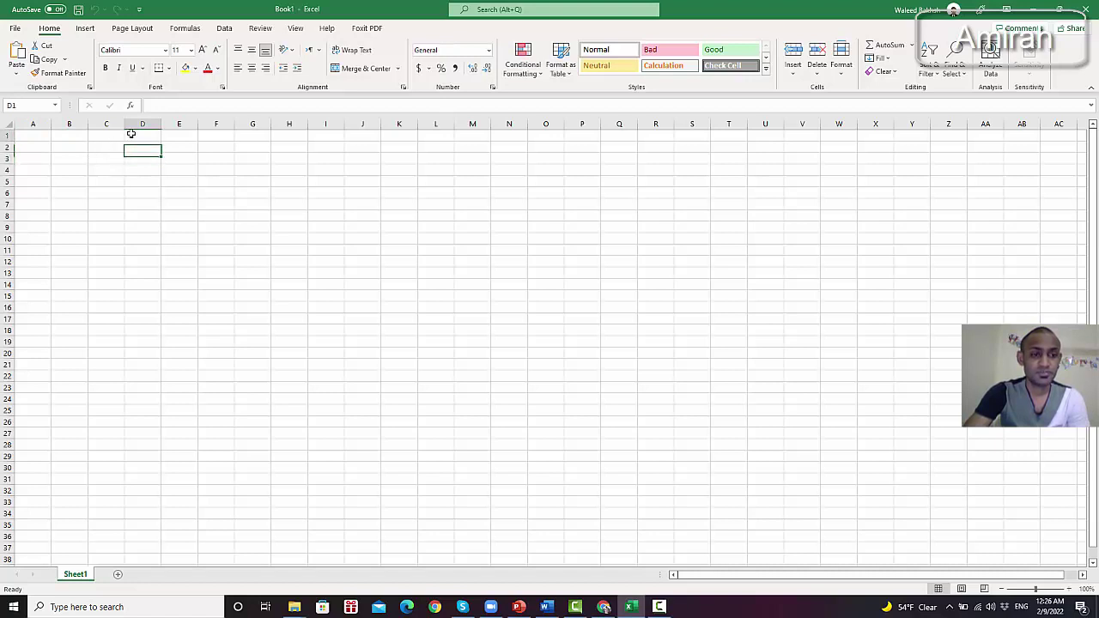
left_click(152, 169)
left_click(215, 172)
left_click(181, 205)
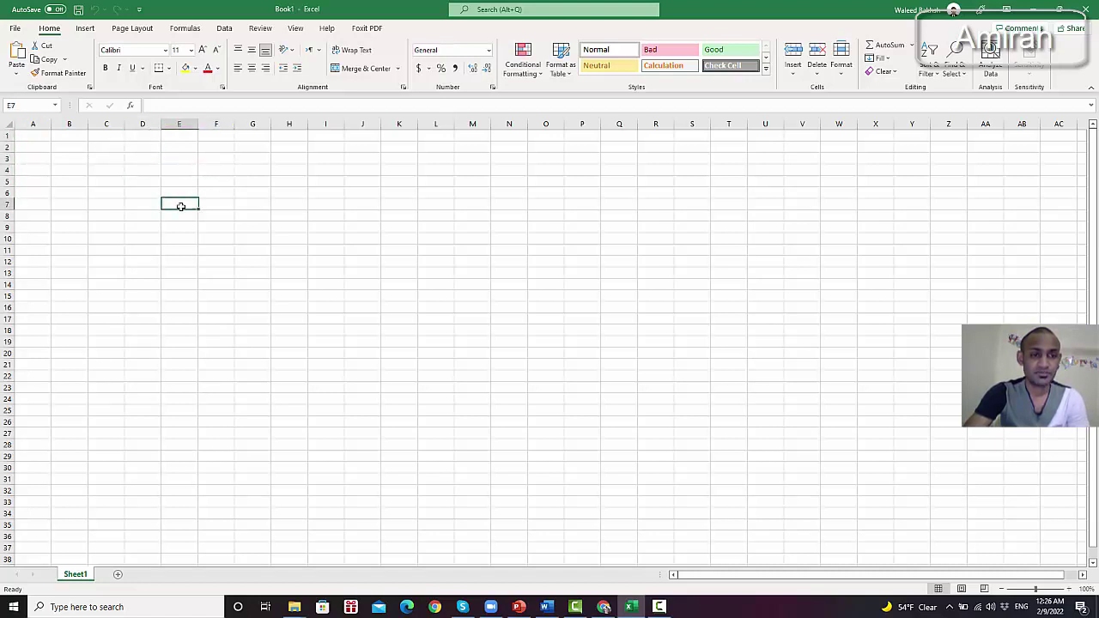
left_click(128, 202)
left_click(105, 159)
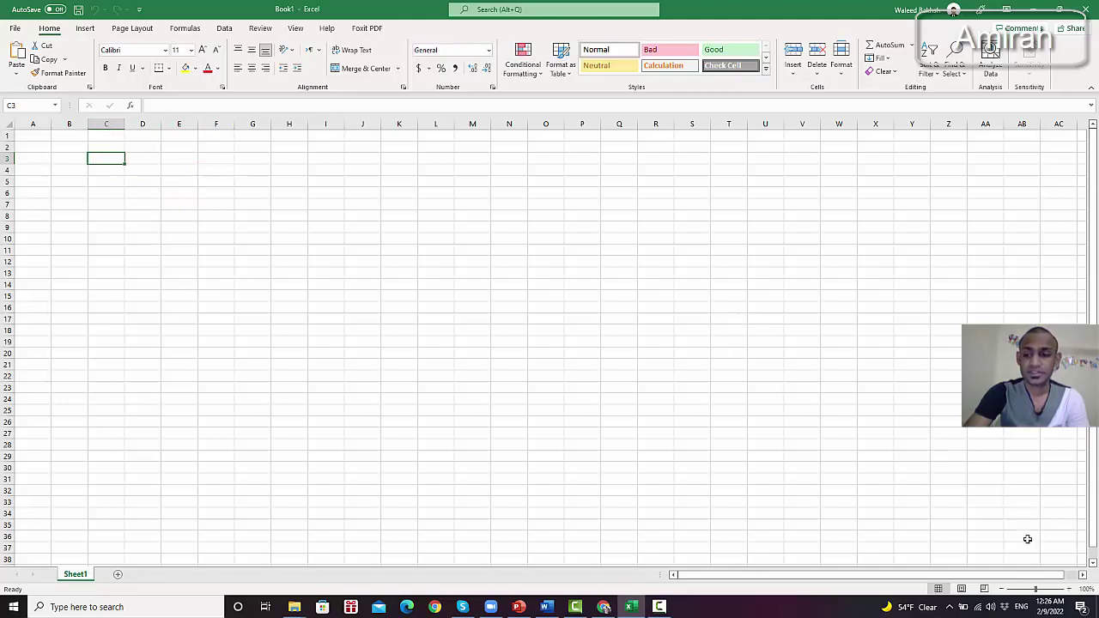
Step: Zoom the sheet in to 160%, then select cells C2, B2, B5, D5 and D2
left_click(1070, 589)
left_click(1070, 589)
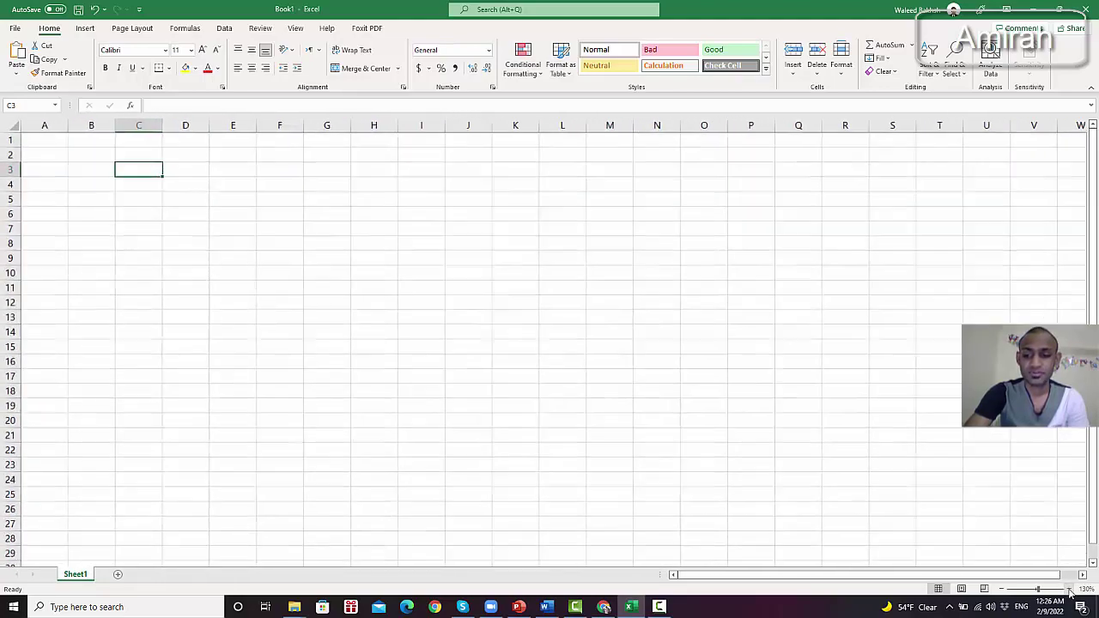
left_click(1070, 589)
left_click(1070, 589)
left_click(1071, 589)
left_click(1070, 589)
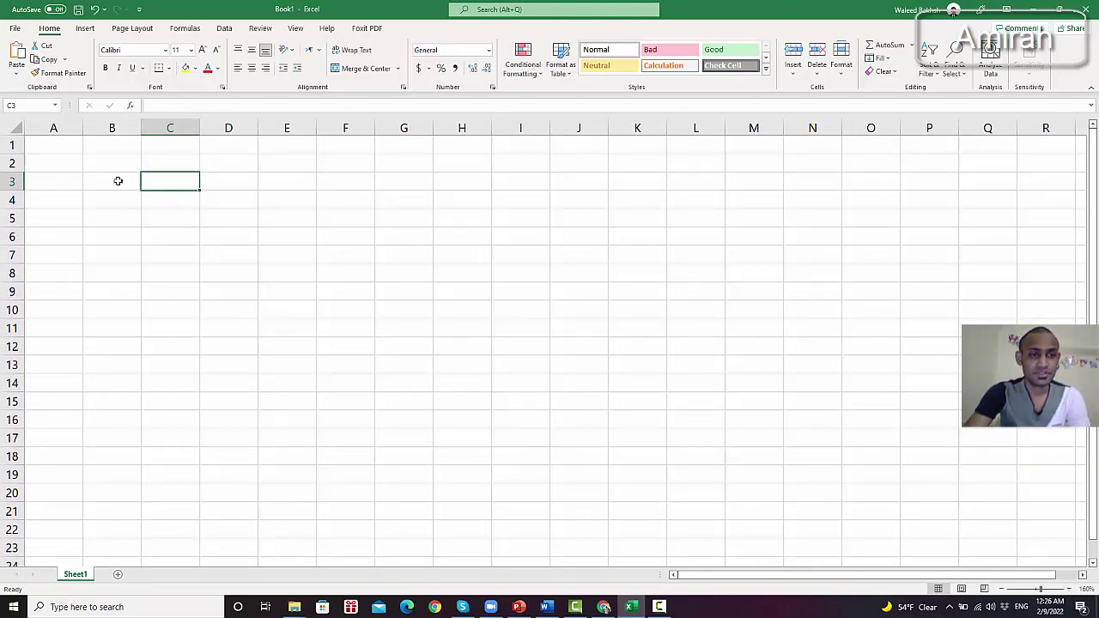
left_click(159, 167)
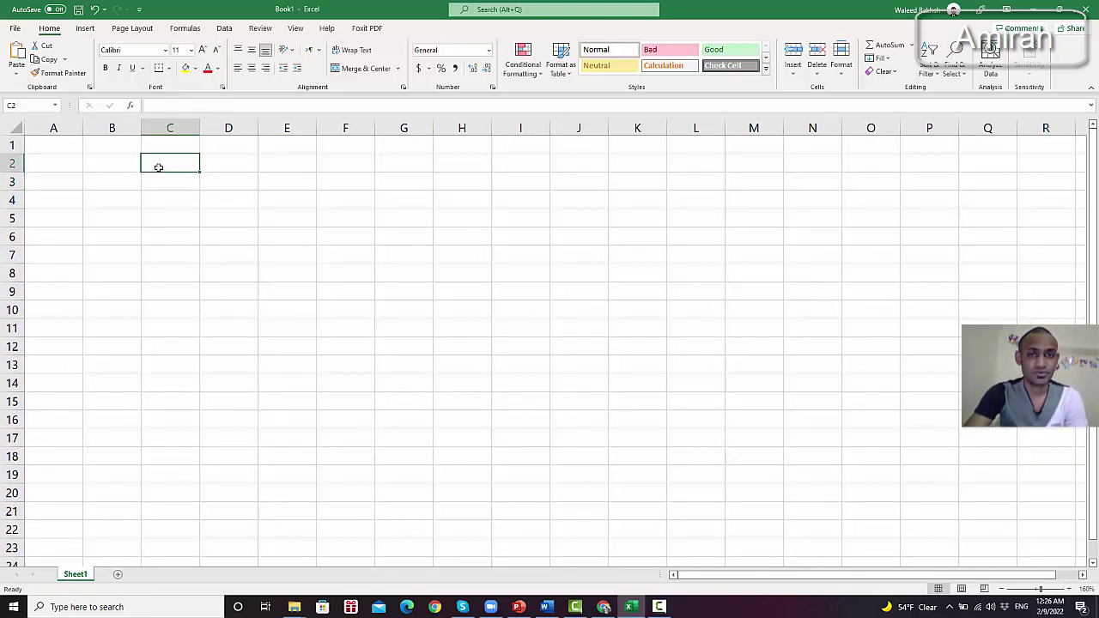
left_click(117, 166)
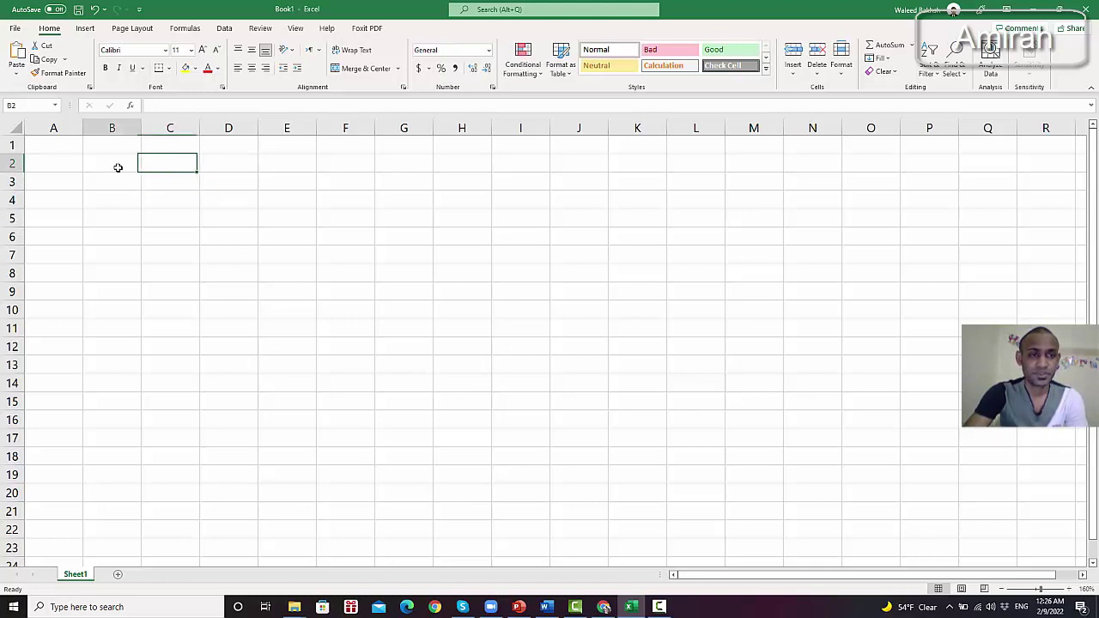
left_click(120, 214)
left_click(214, 211)
left_click(245, 161)
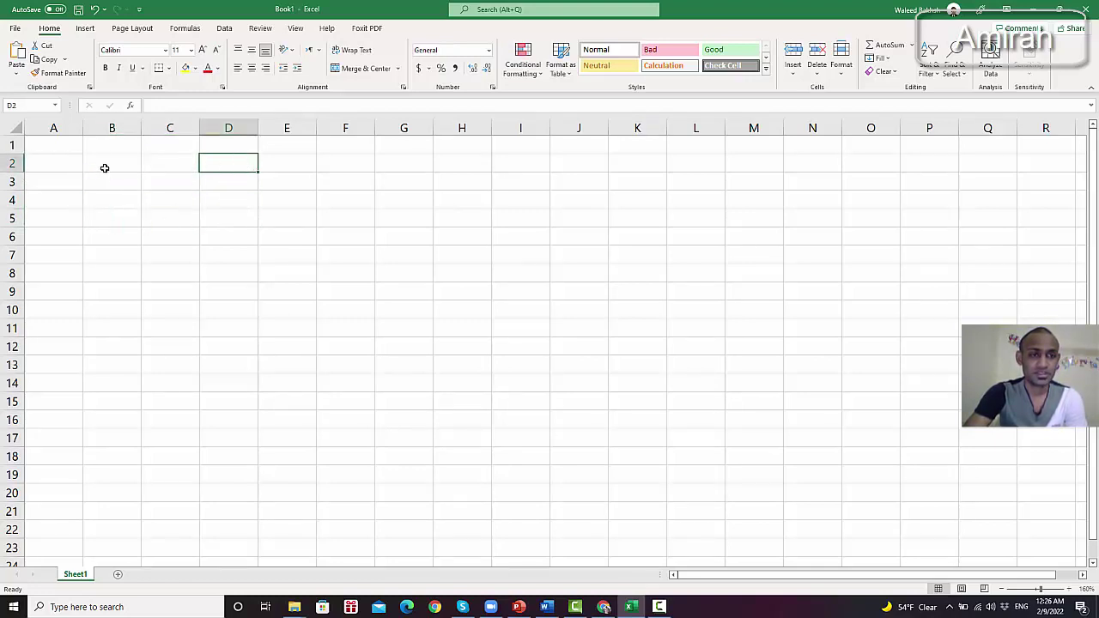
Step: Apply All Borders to the range B2:D5 to form the table grid
left_click_drag(108, 167, 207, 228)
left_click(167, 68)
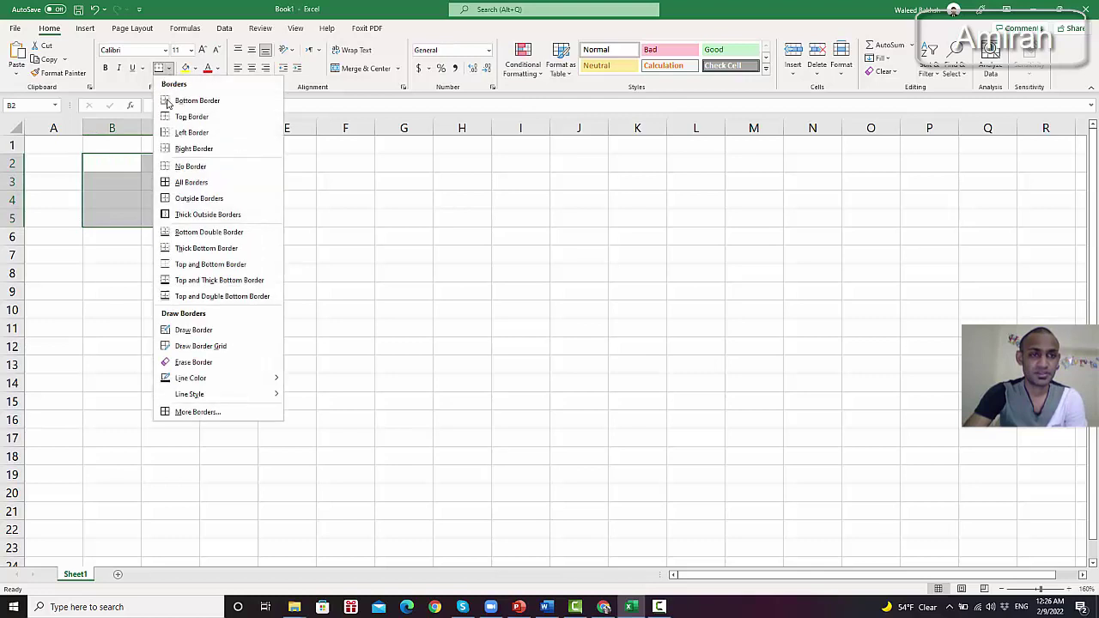
left_click(175, 194)
left_click(158, 207)
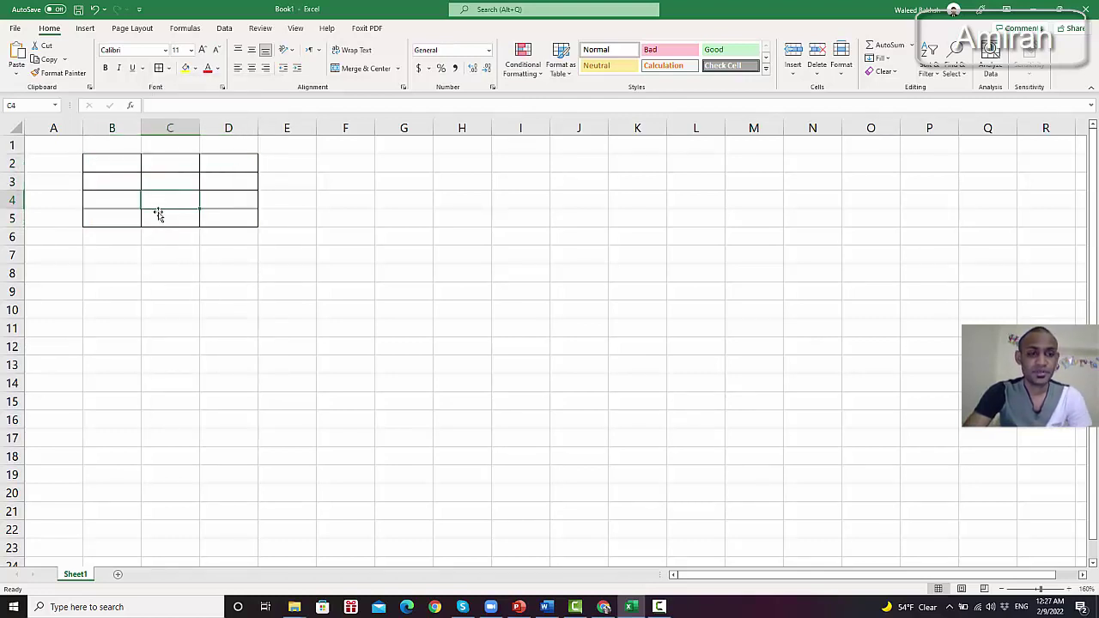
left_click(186, 239)
left_click(159, 204)
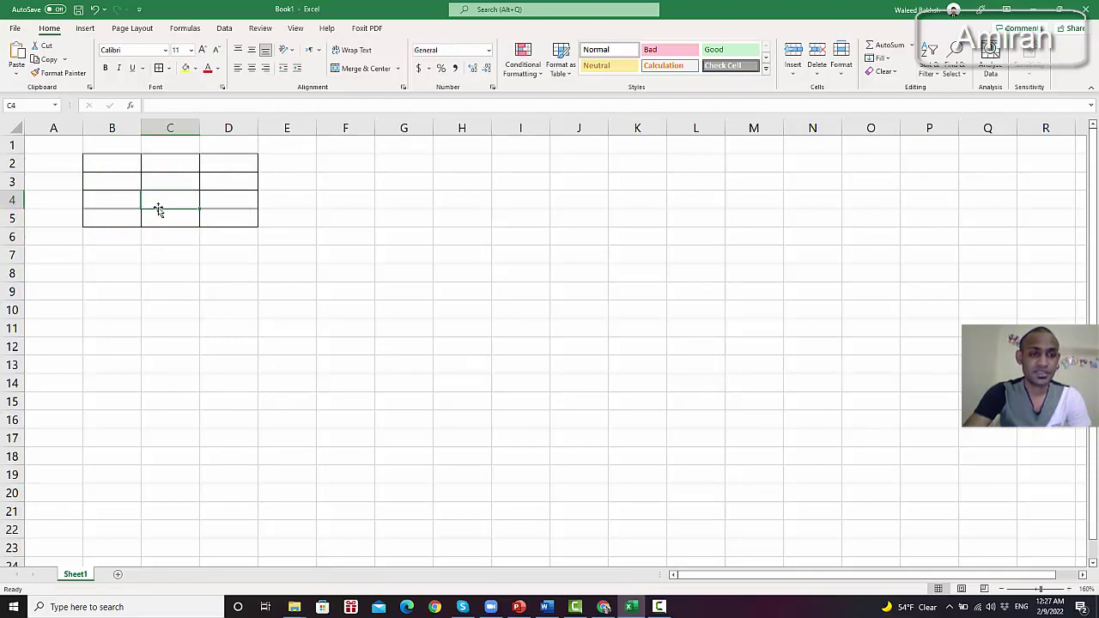
left_click(126, 221)
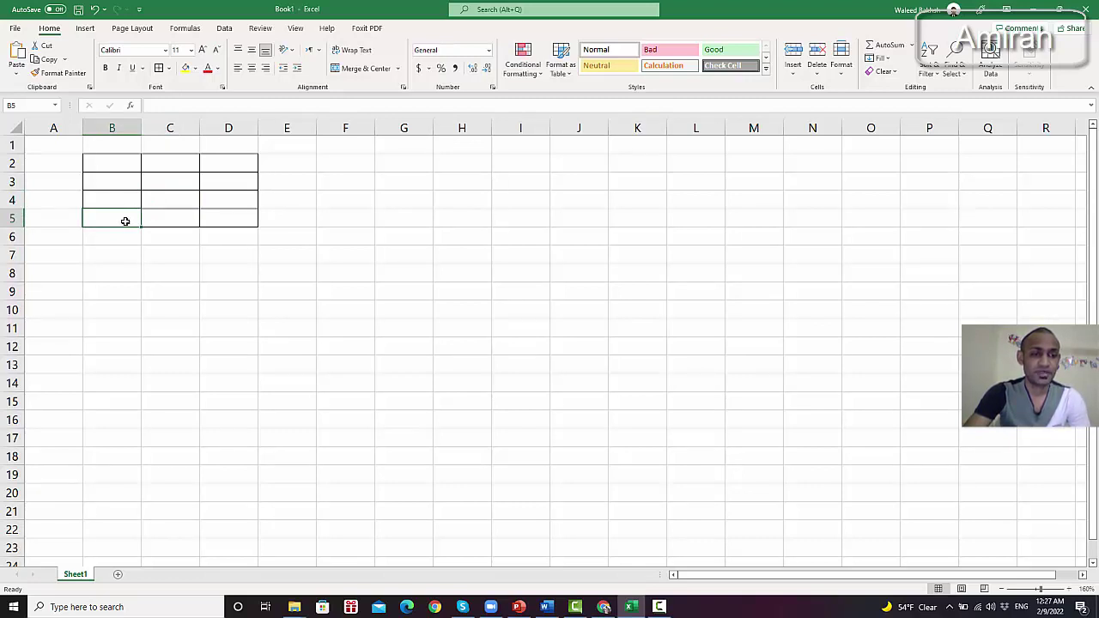
Step: Enter 1 in cell B5 and 2 in cell C2
type("1")
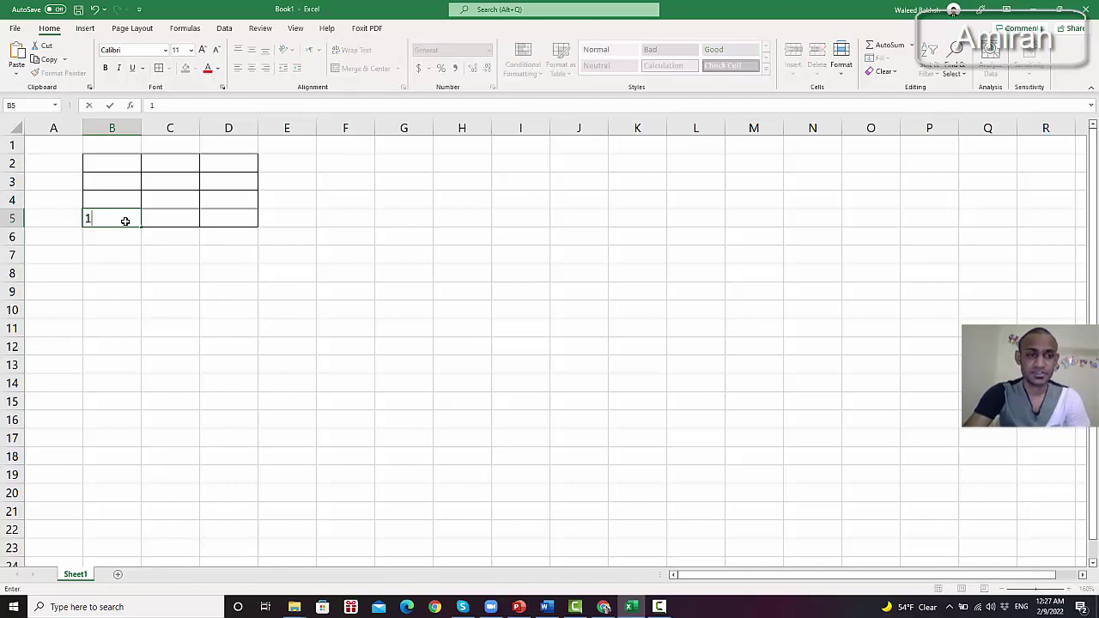
key("Return")
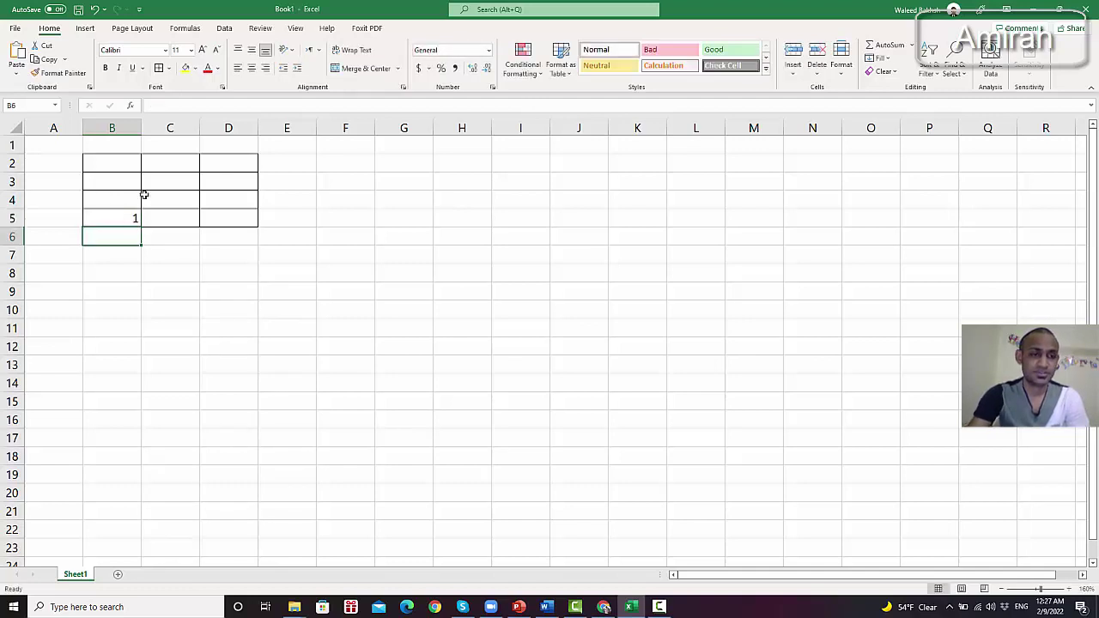
left_click(166, 168)
type("2")
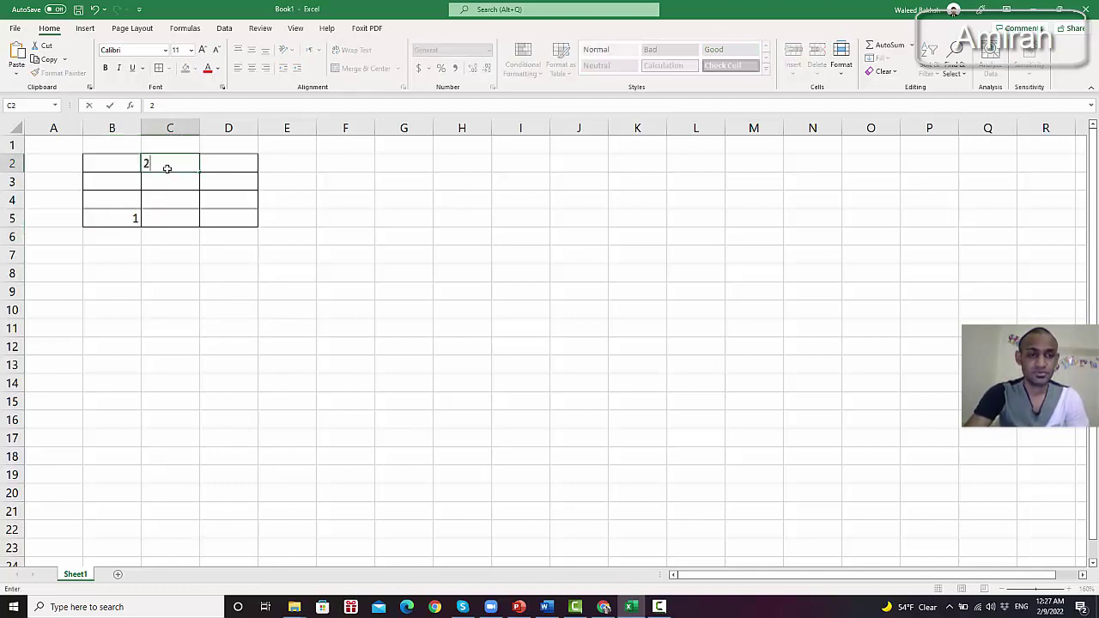
key("Return")
Step: Reselect C2 and edit its value in the formula bar
left_click(213, 163)
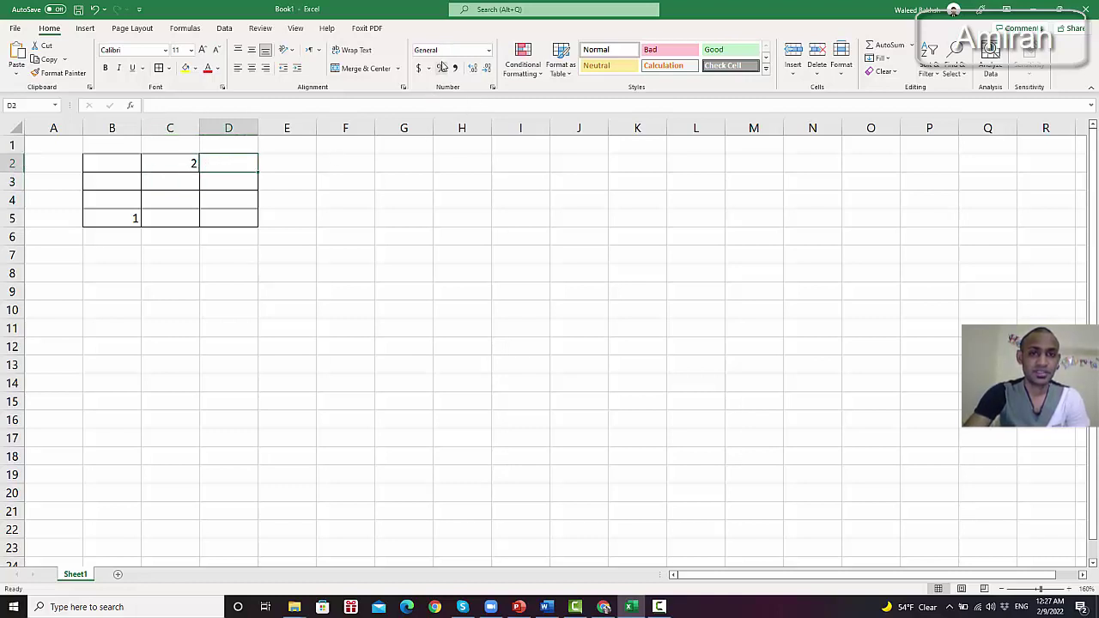
left_click(175, 165)
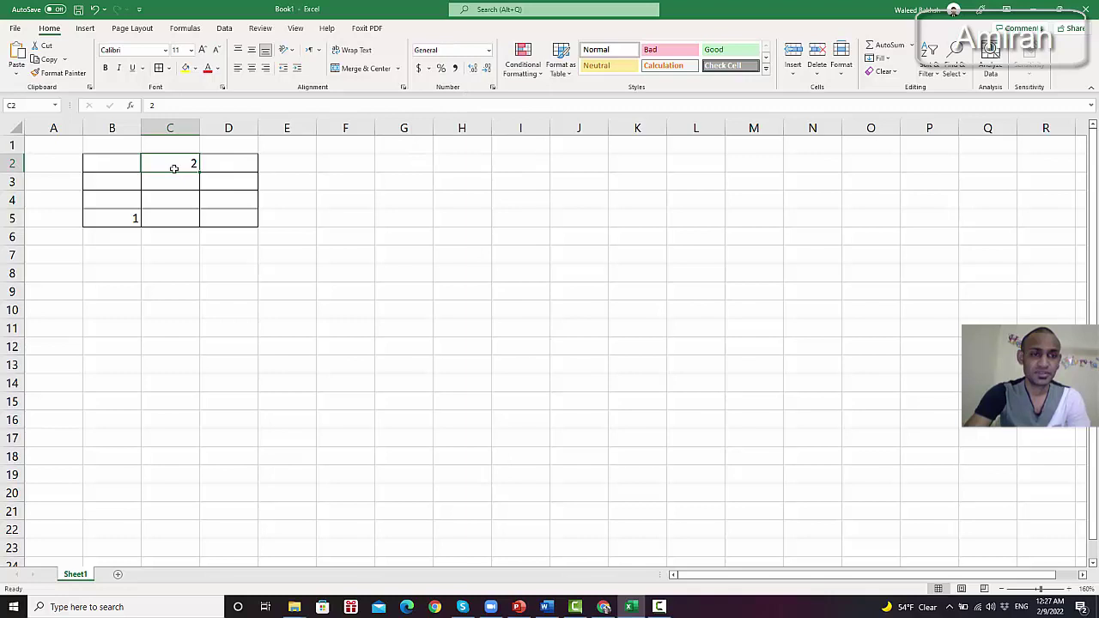
left_click(191, 106)
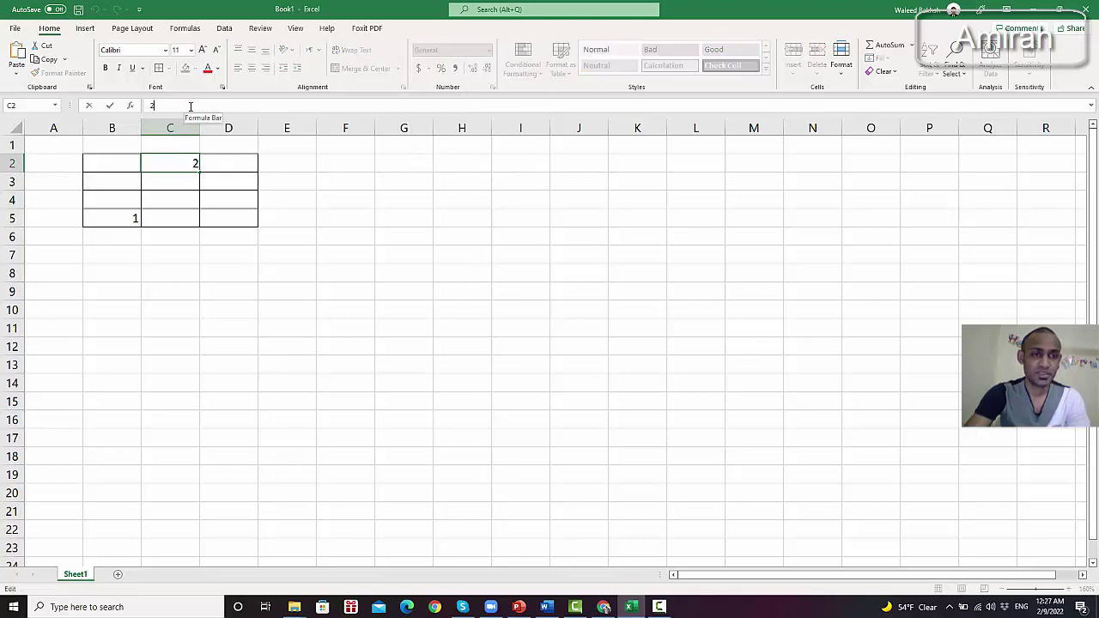
left_click(178, 176)
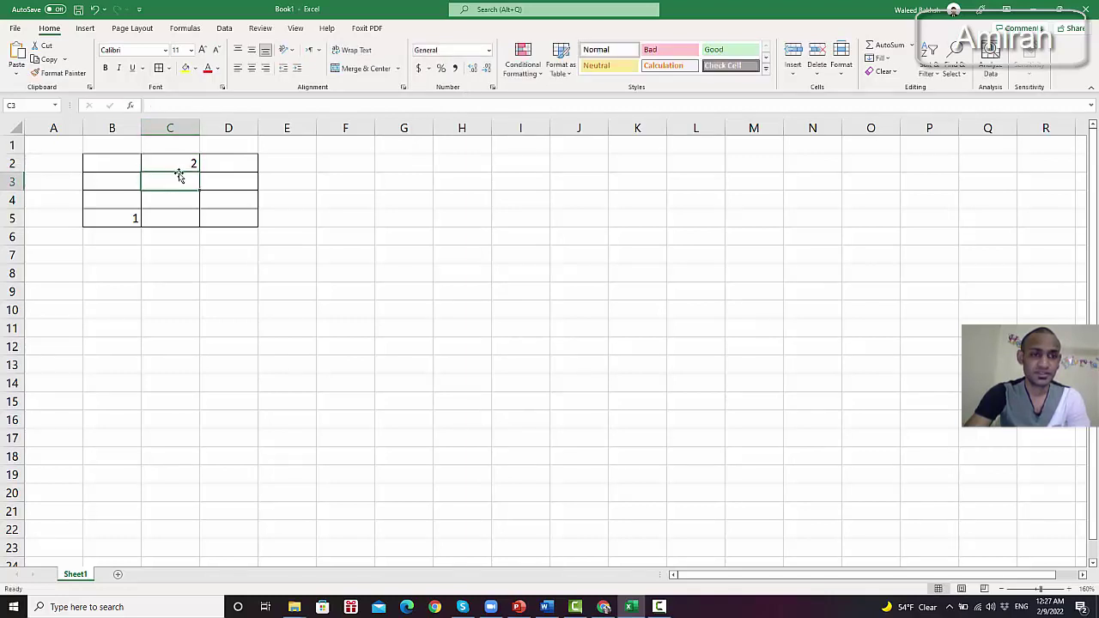
left_click(181, 165)
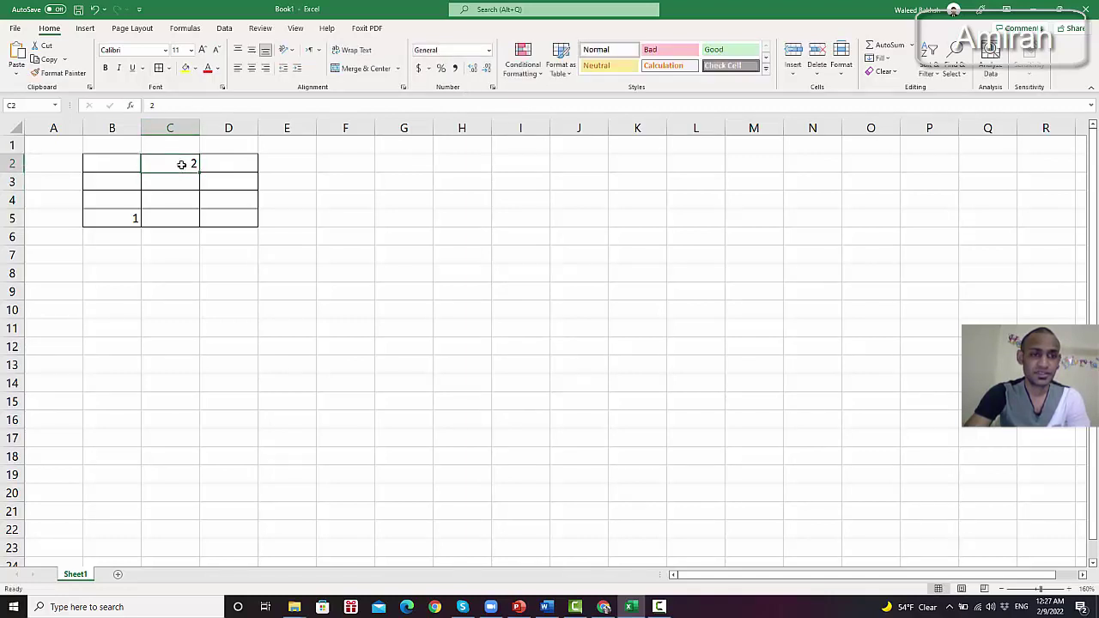
left_click(489, 52)
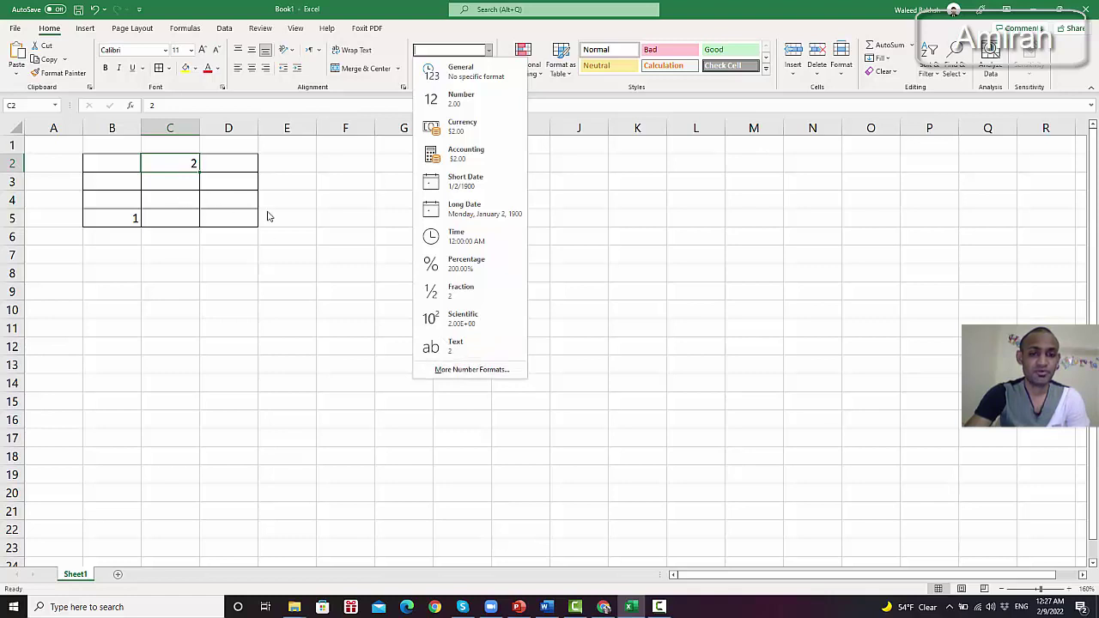
left_click(222, 186)
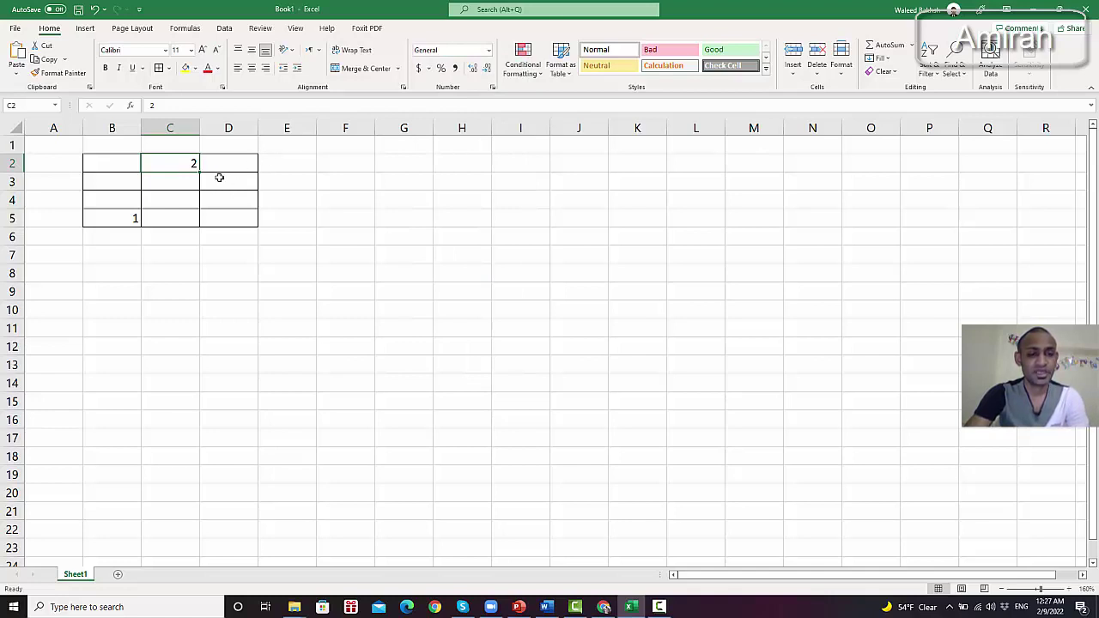
left_click(218, 165)
left_click(222, 200)
left_click(224, 232)
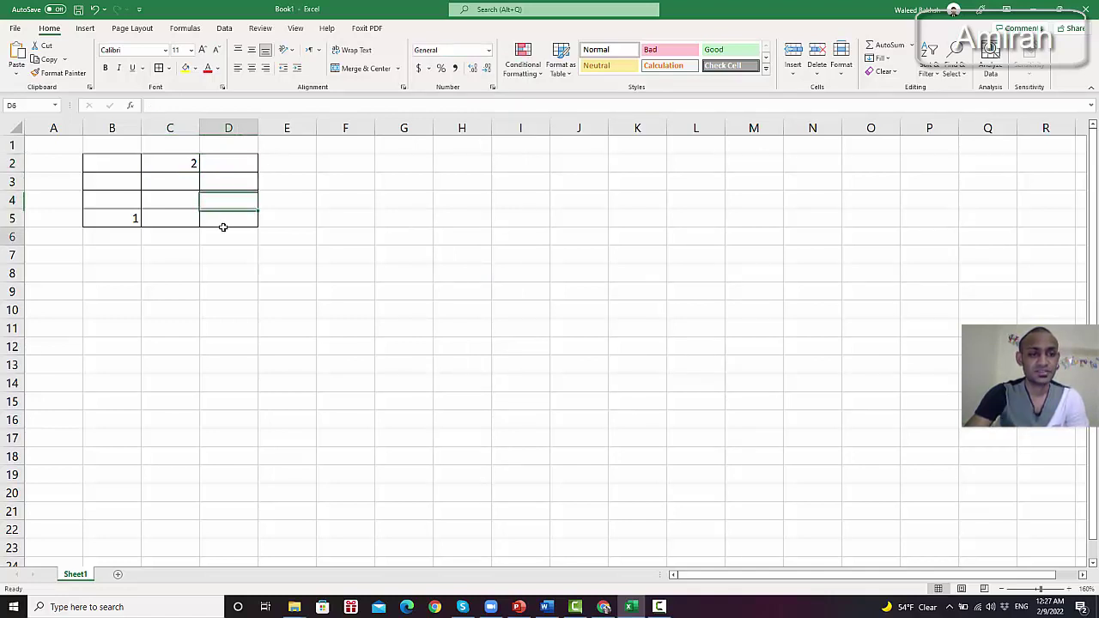
left_click(174, 232)
left_click(152, 344)
left_click(462, 346)
left_click(500, 240)
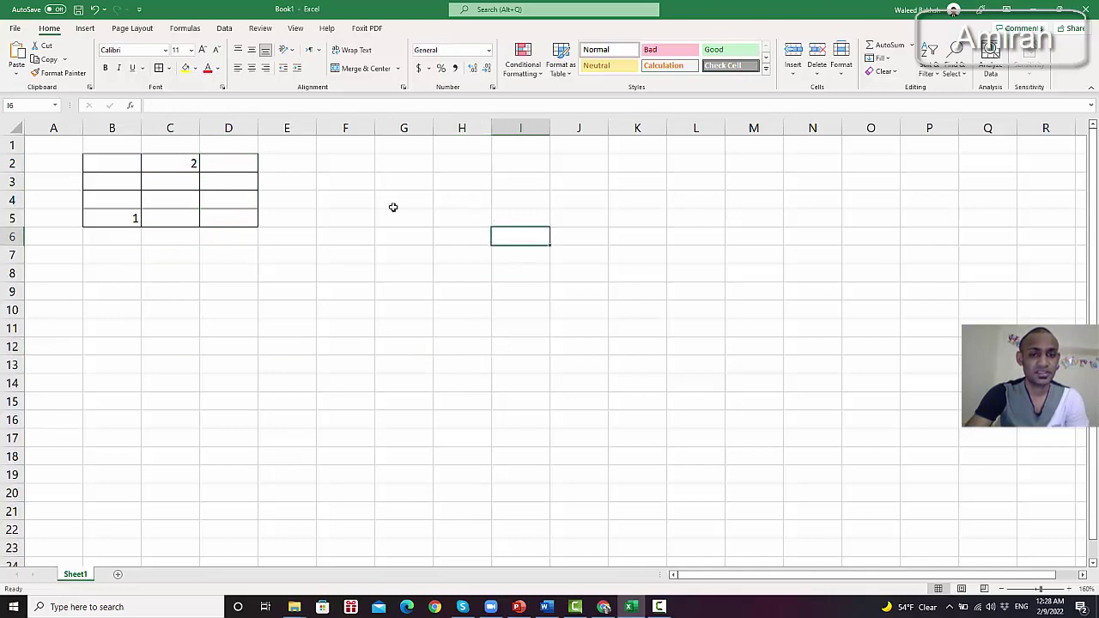
left_click(392, 205)
left_click(296, 292)
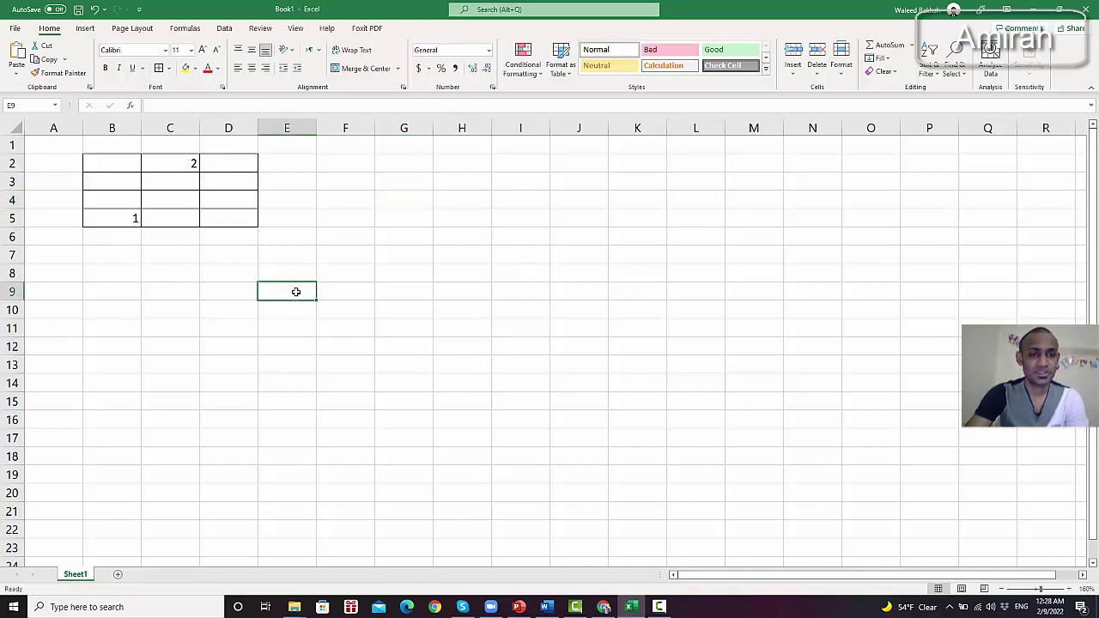
left_click(346, 218)
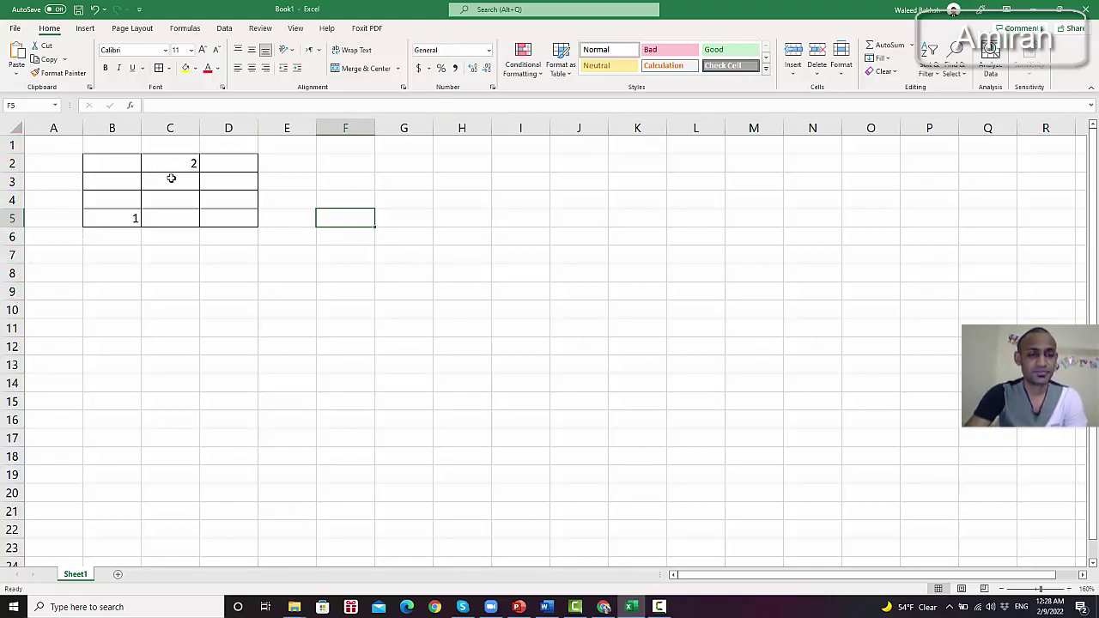
Step: Enter the headers Total in D2, A in B2 and B in C2
left_click(233, 165)
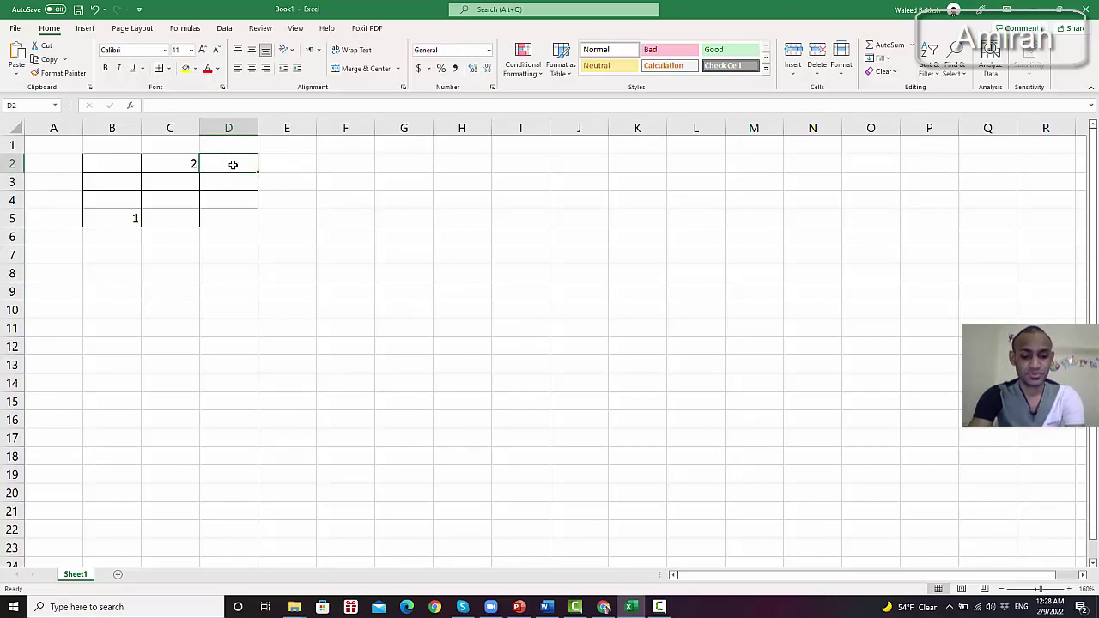
type("Total")
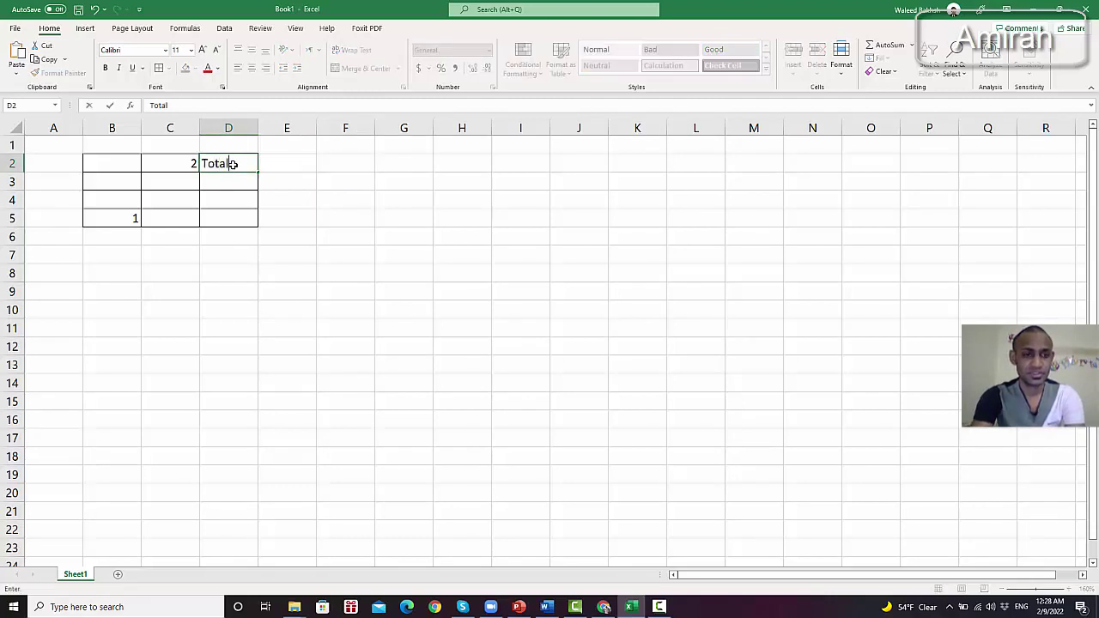
key("Left")
key("Left")
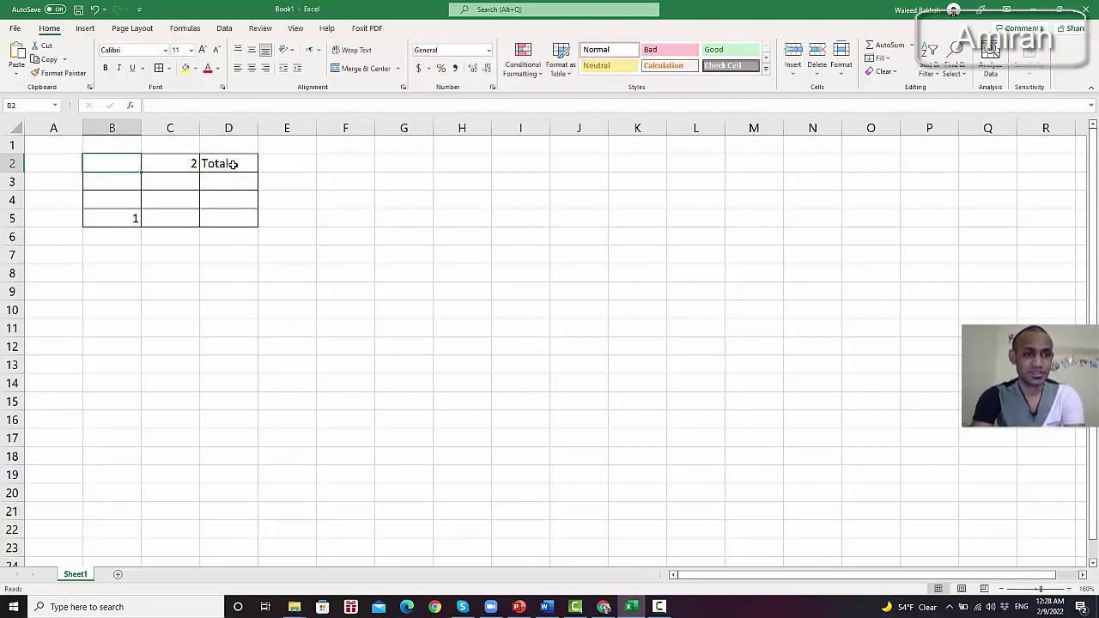
type("A")
key("Right")
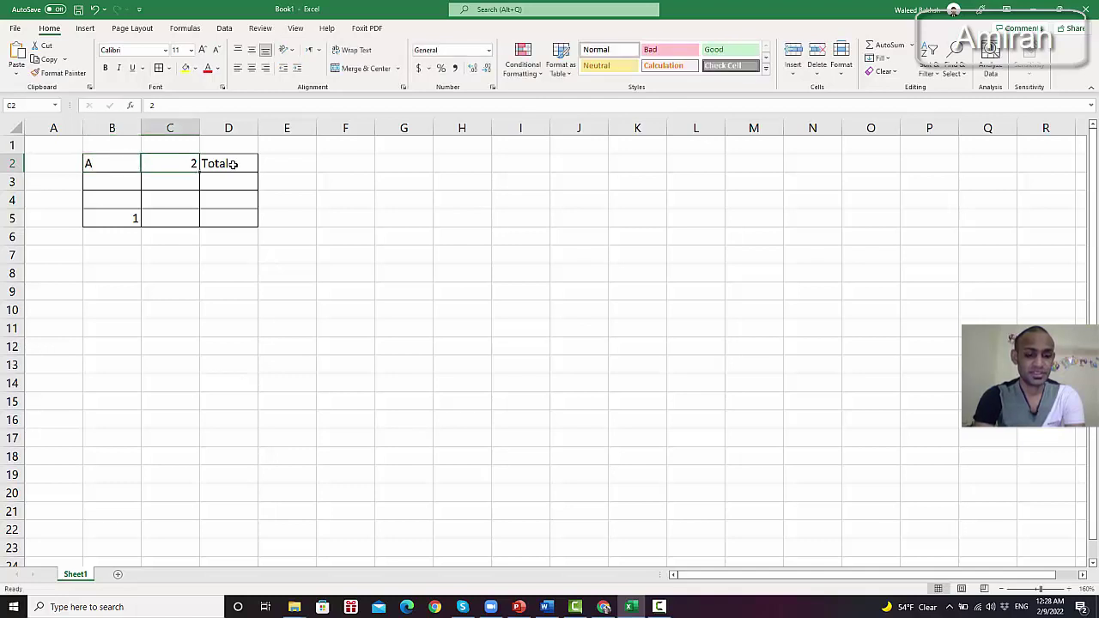
type("B")
key("Return")
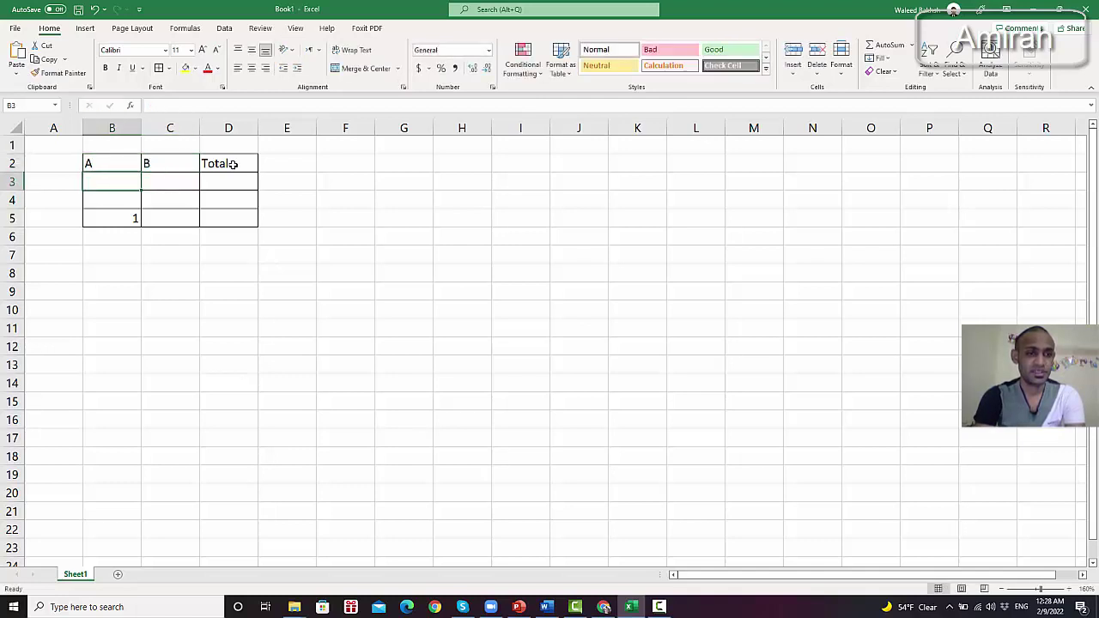
Step: Enter 2 and 3 under A, and 4, 5, 6 in C3:C5 under B
type("2")
key("Return")
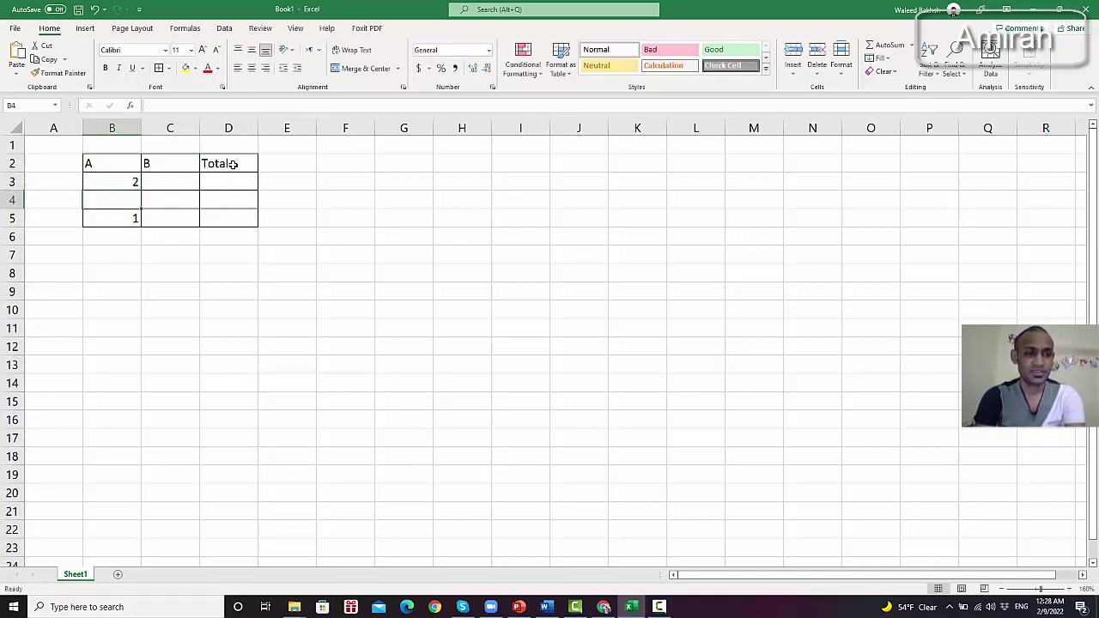
type("3")
key("Return")
key("Right")
key("Up")
key("Up")
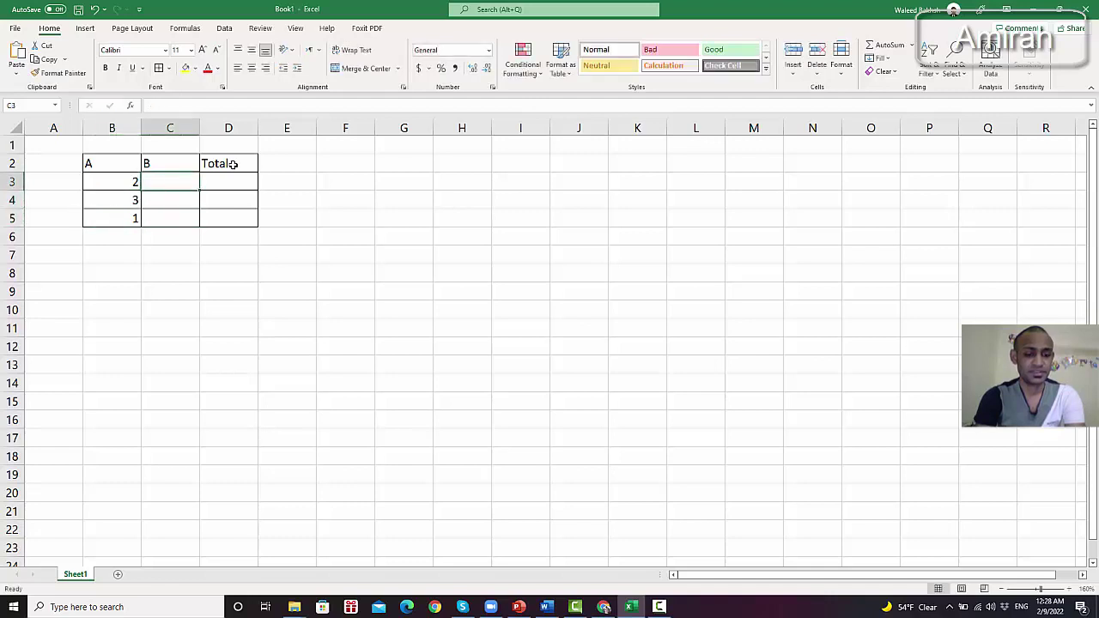
type("4")
key("Return")
type("5")
key("Return")
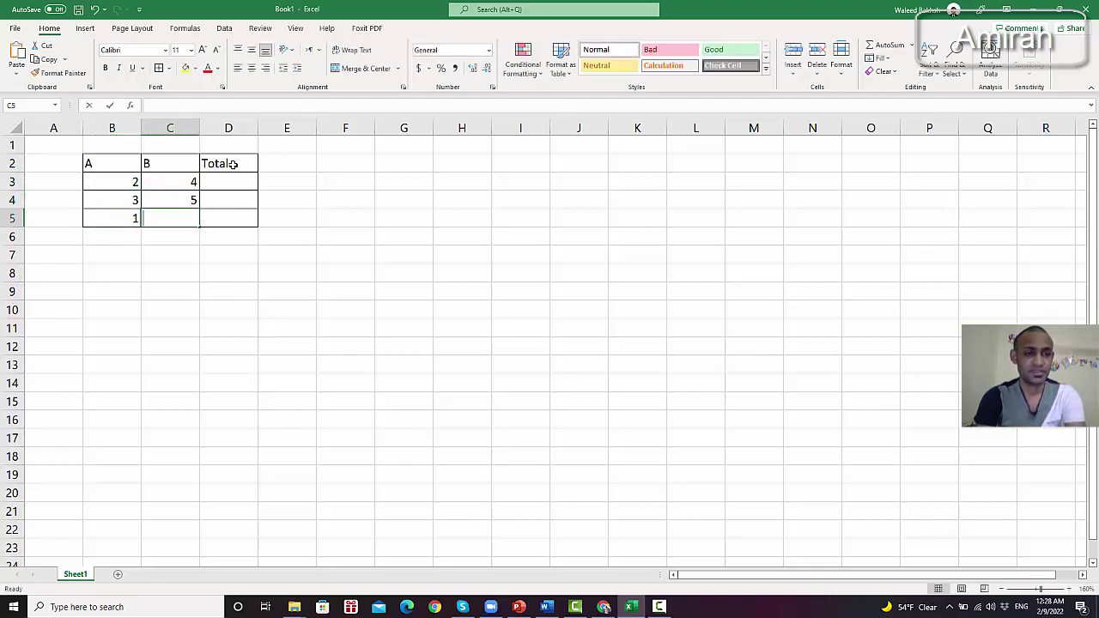
type("6")
key("Return")
key("Right")
key("Up")
key("Up")
key("Up")
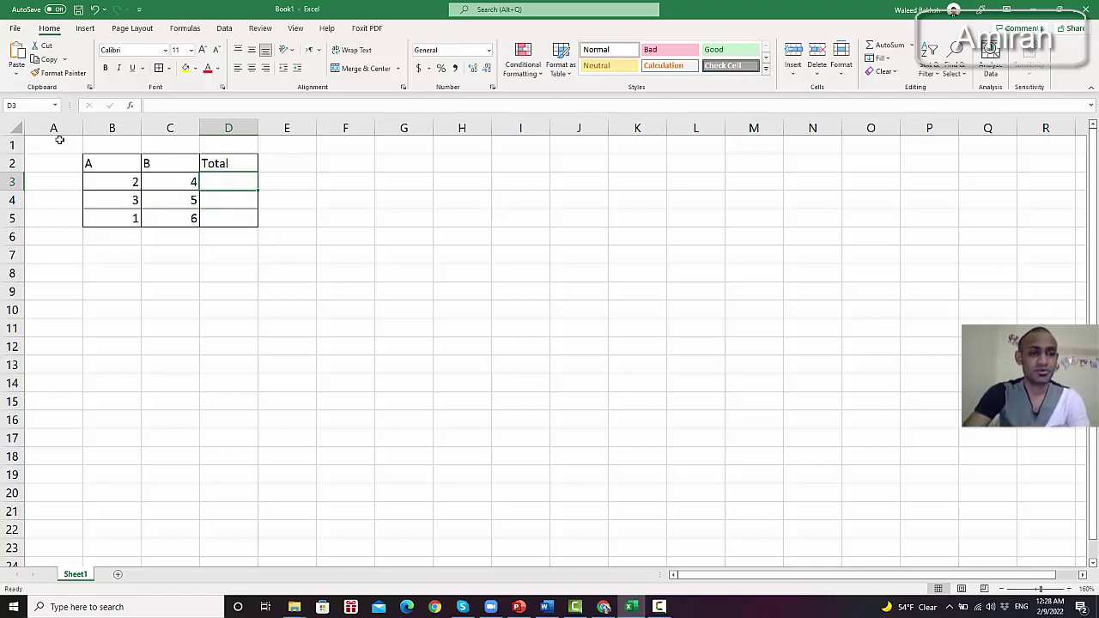
right_click(260, 129)
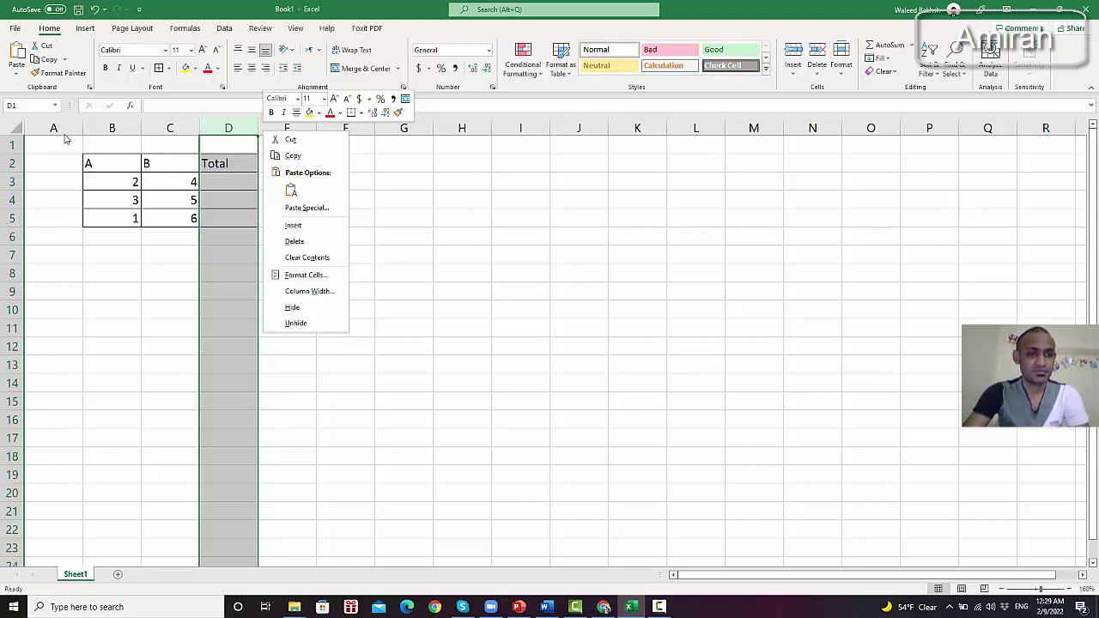
key("Escape")
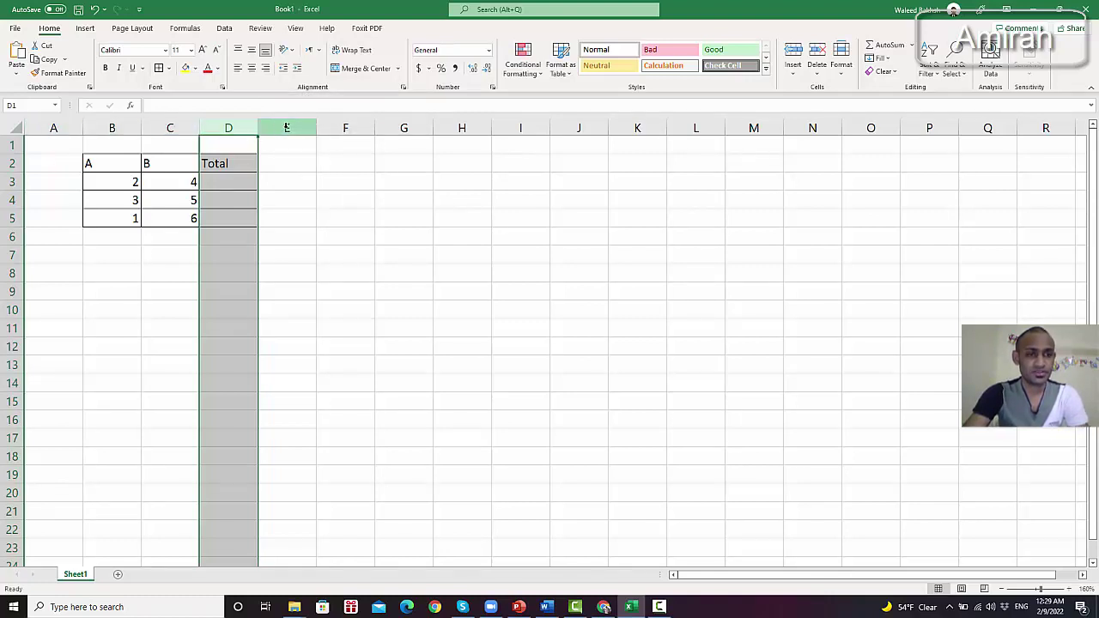
left_click(169, 144)
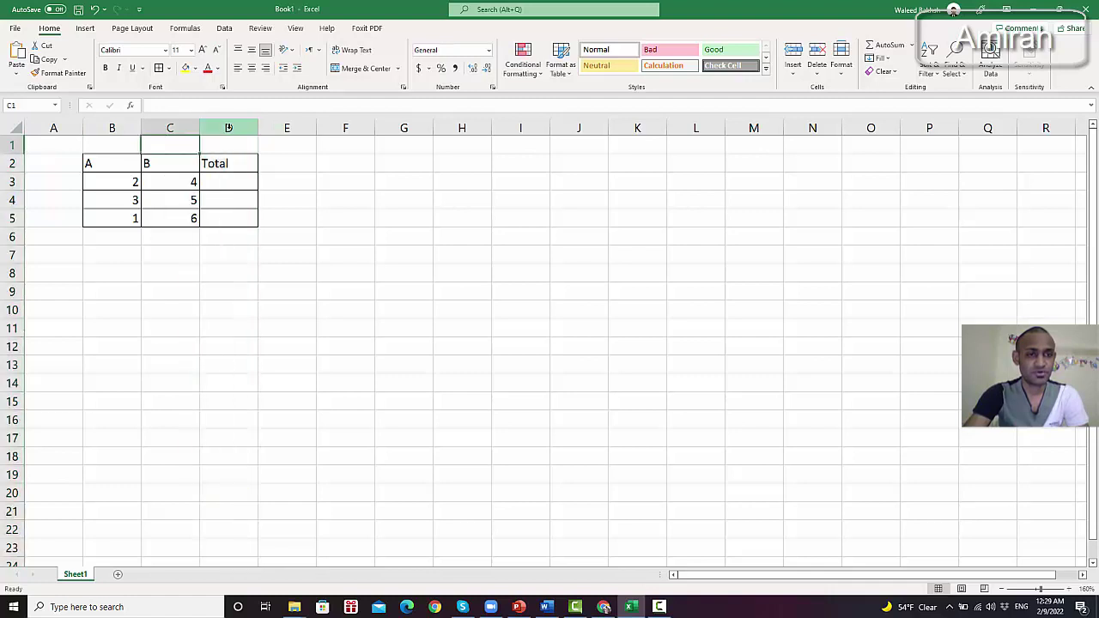
left_click(229, 128)
left_click(161, 127)
left_click(107, 129)
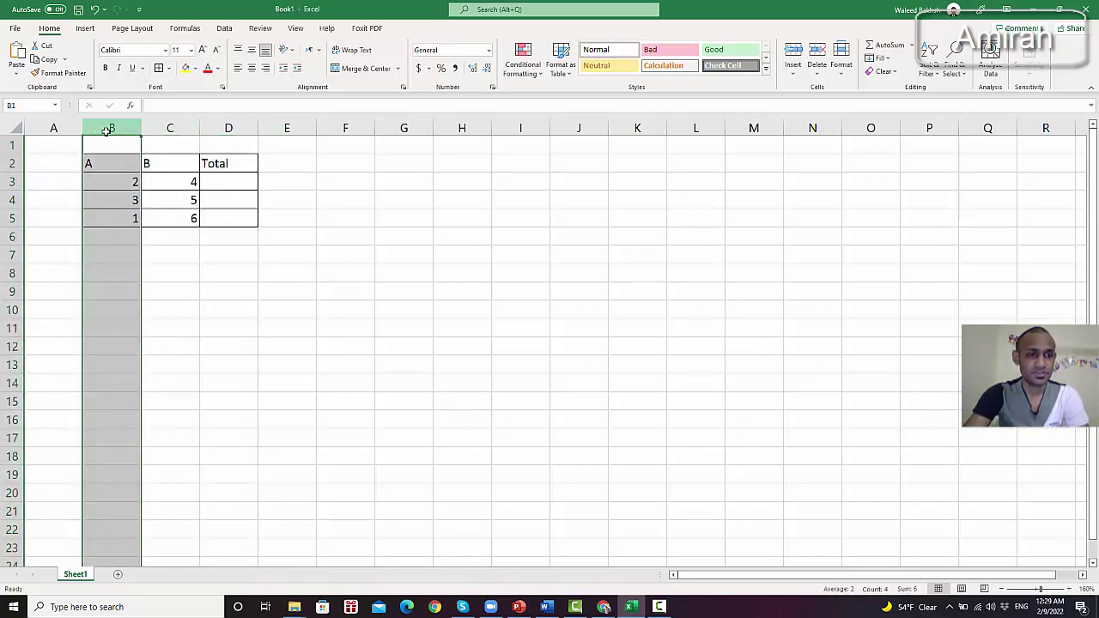
left_click(225, 128)
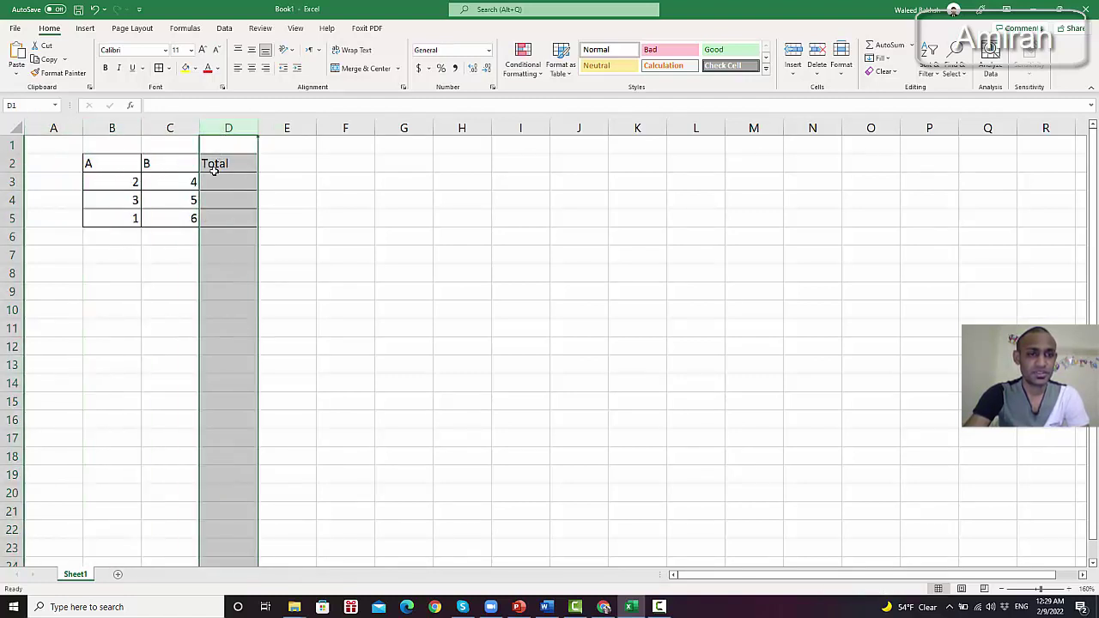
left_click(216, 179)
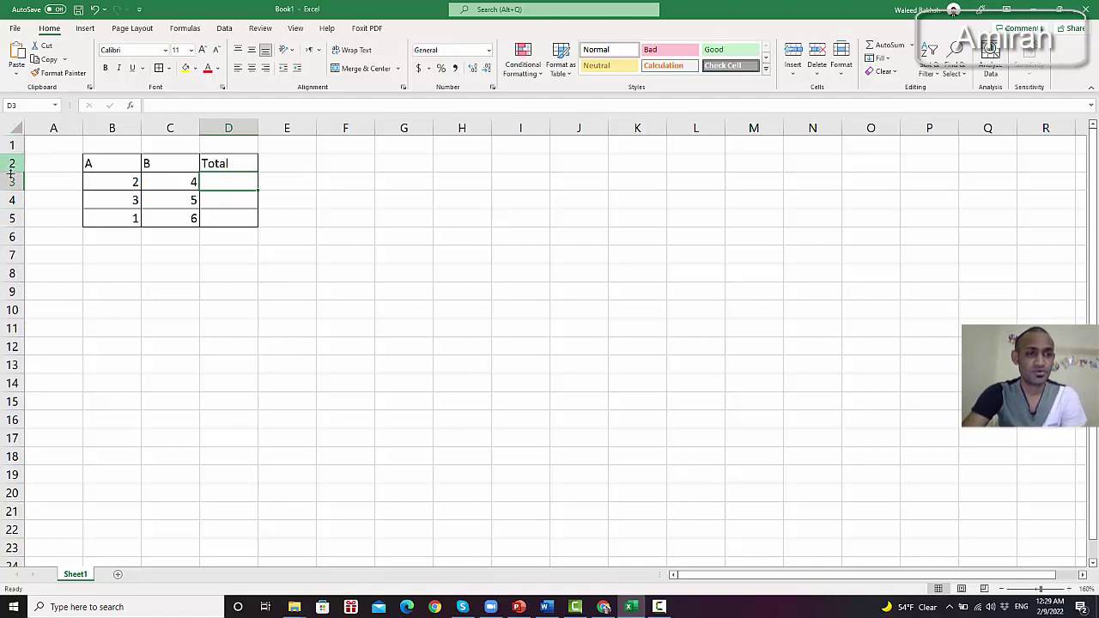
left_click(12, 148)
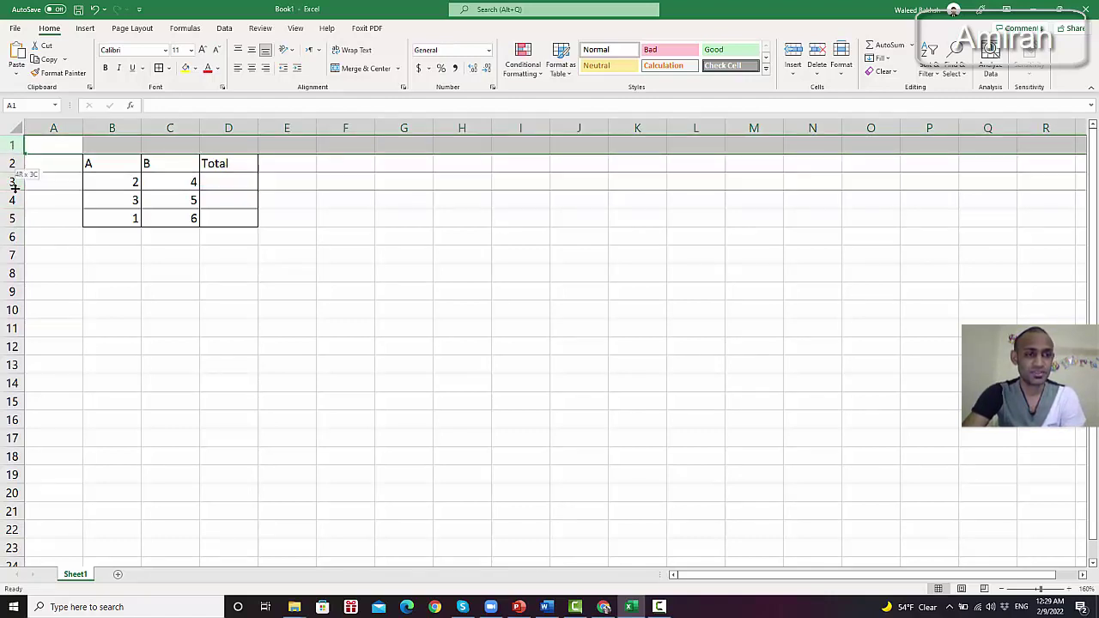
left_click(12, 182)
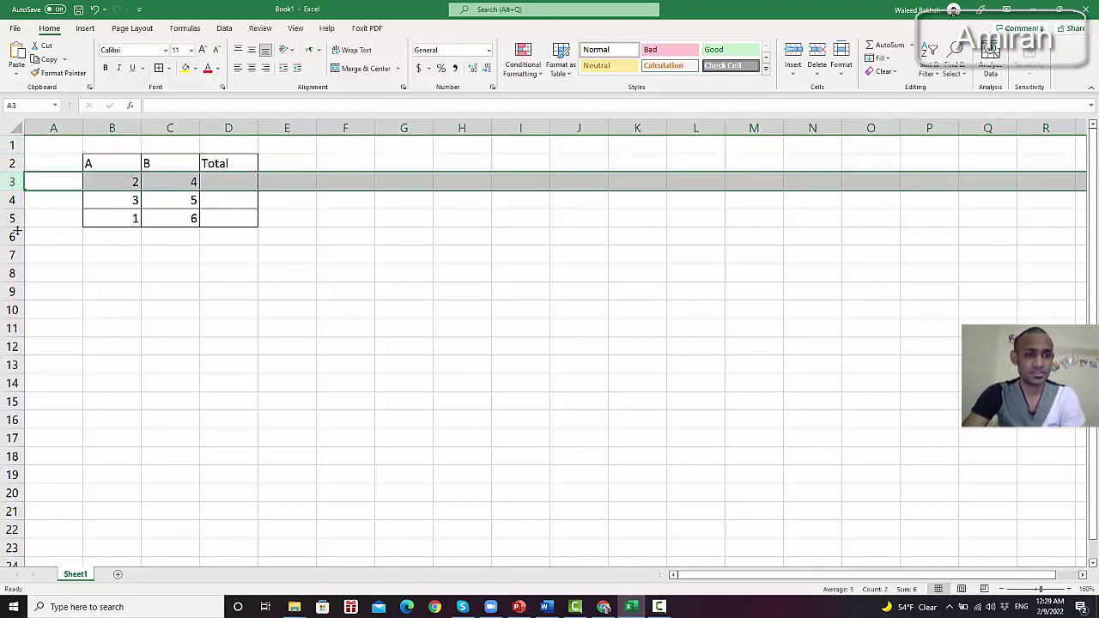
left_click(14, 218)
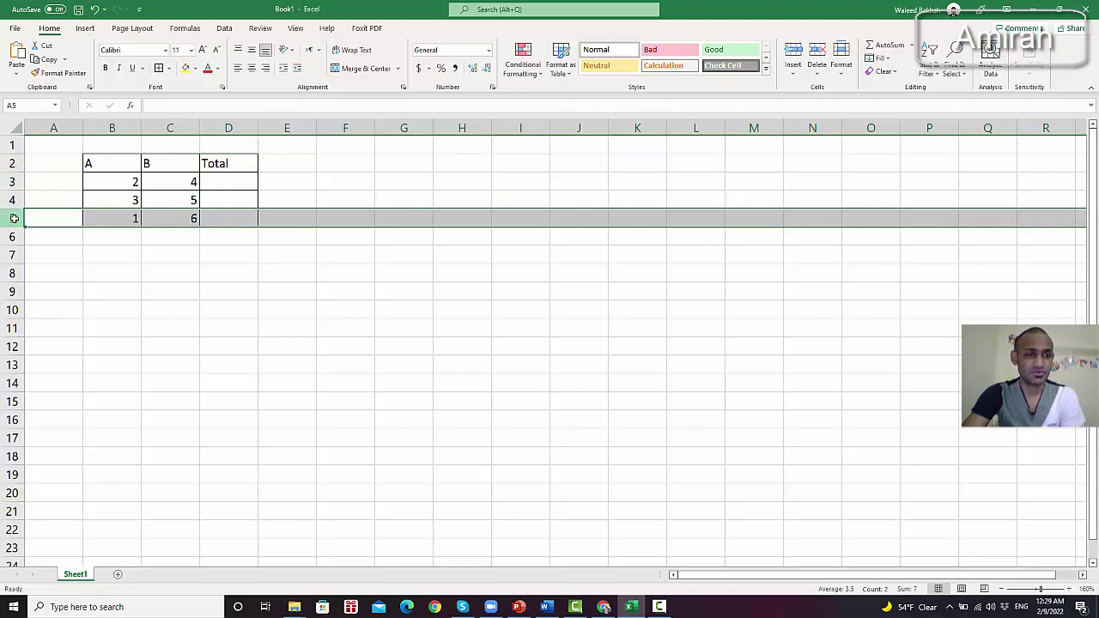
left_click(114, 127)
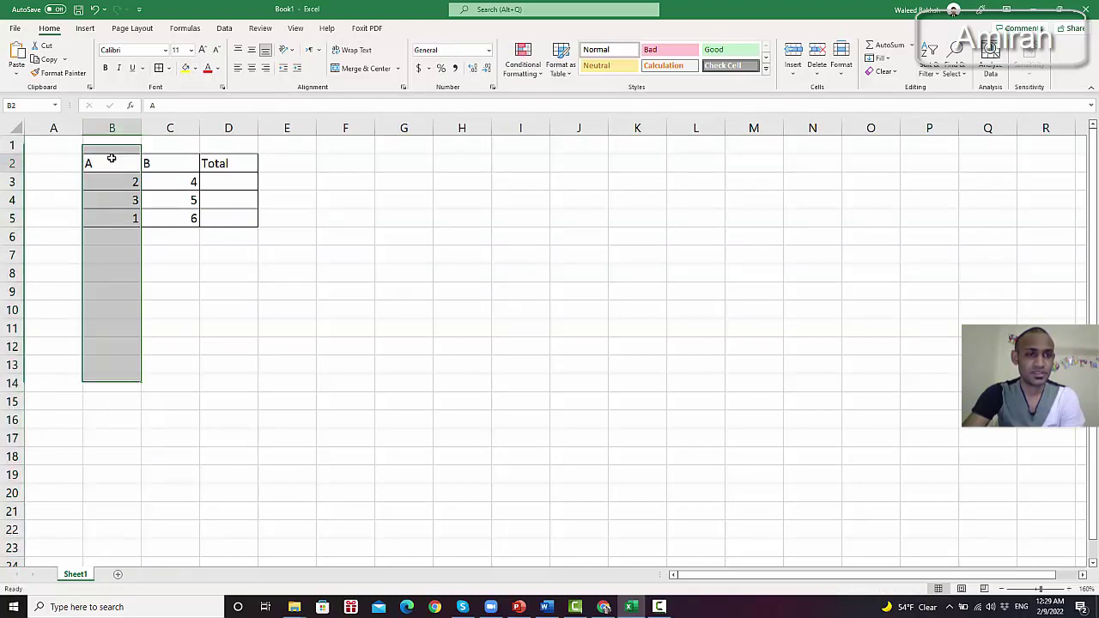
Step: Fill cells B1:B7 yellow, then select row 3 from A3 to D3
left_click_drag(110, 152, 86, 206)
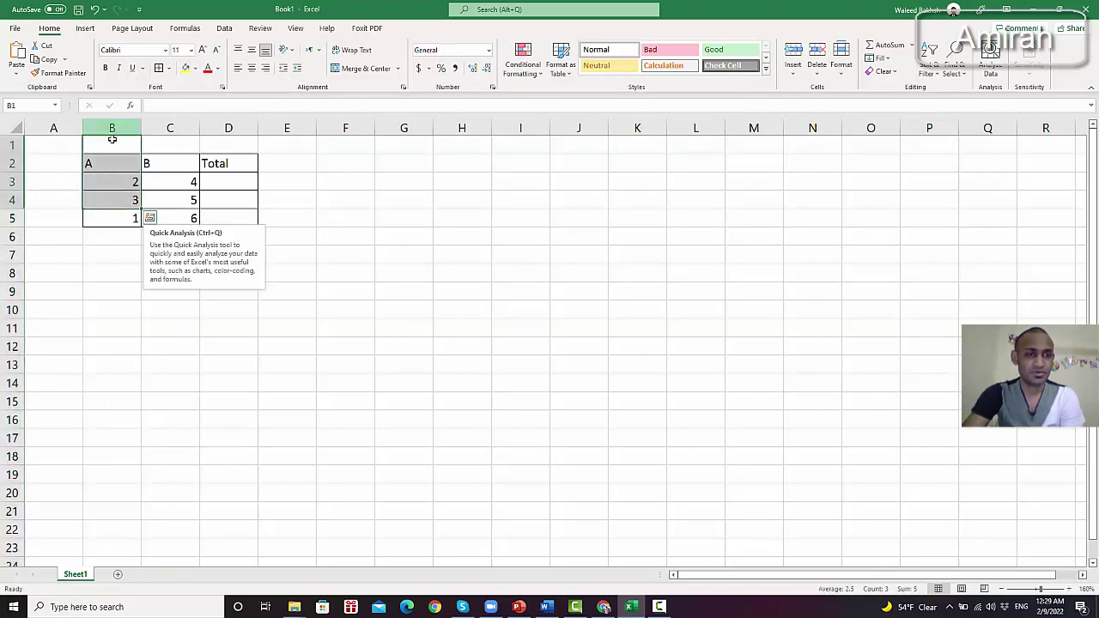
left_click_drag(111, 150, 108, 252)
left_click(184, 72)
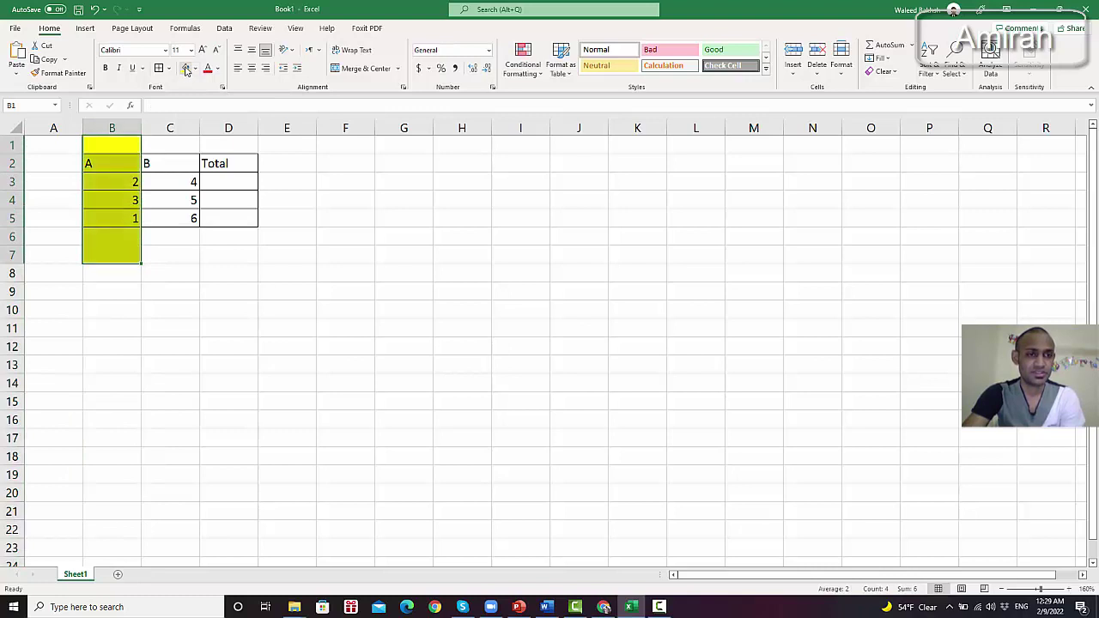
left_click(104, 146)
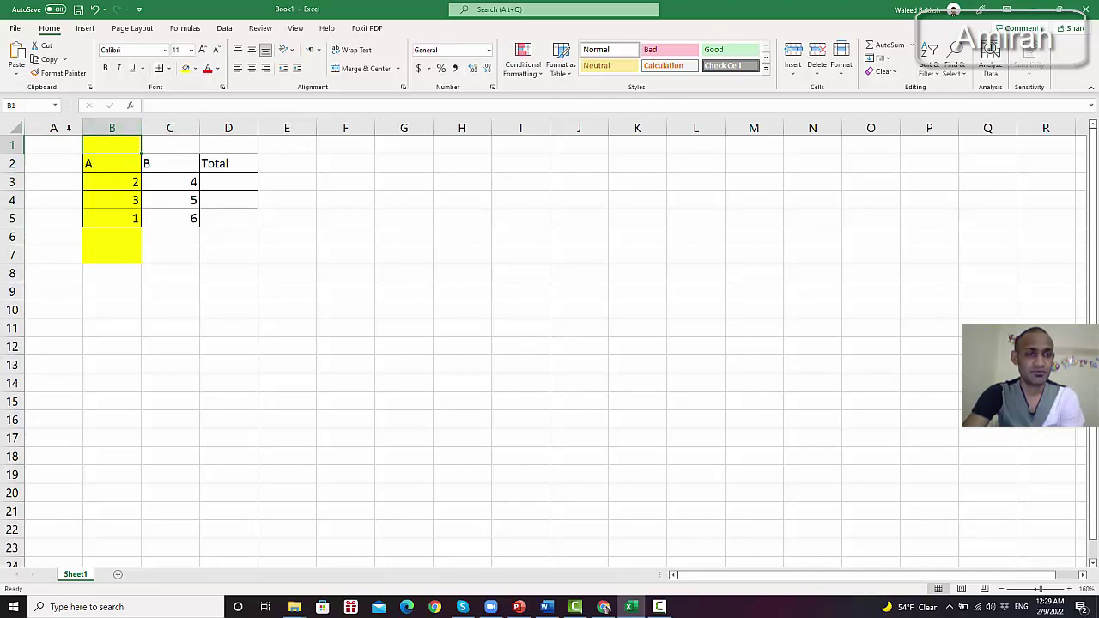
left_click(38, 184)
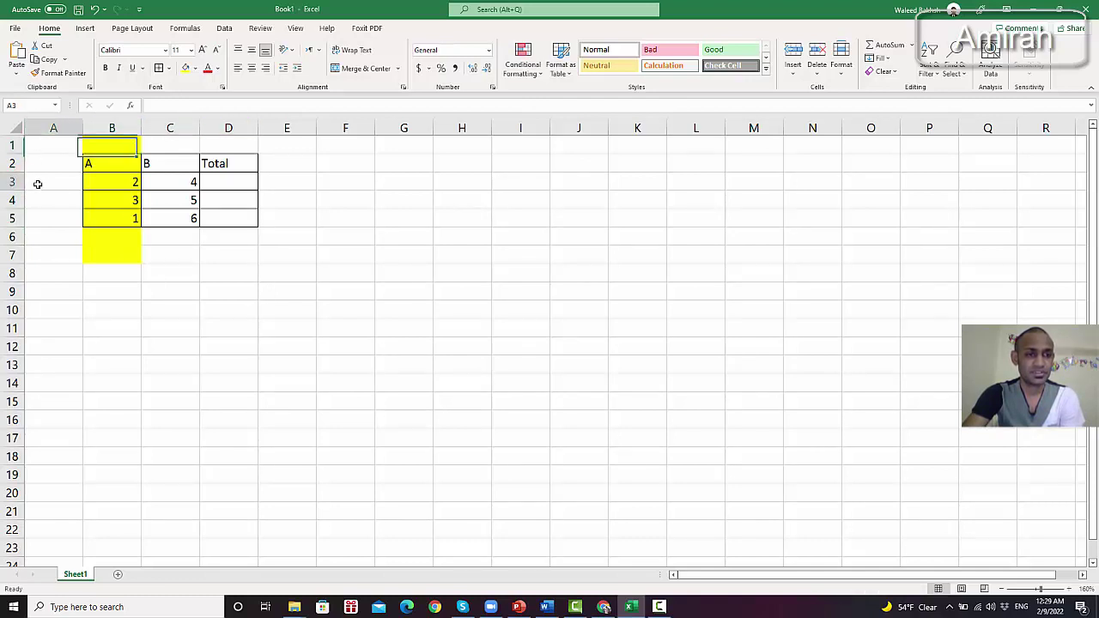
left_click_drag(38, 184, 210, 177)
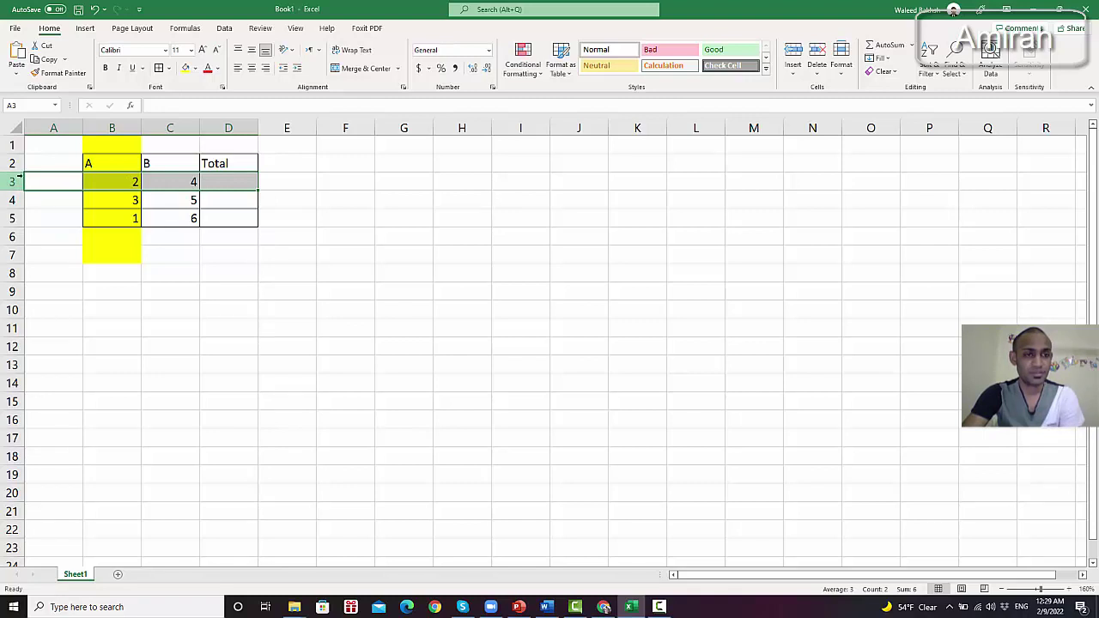
Step: Give A3:D3 a Light Green fill from the Fill Color menu
left_click(195, 69)
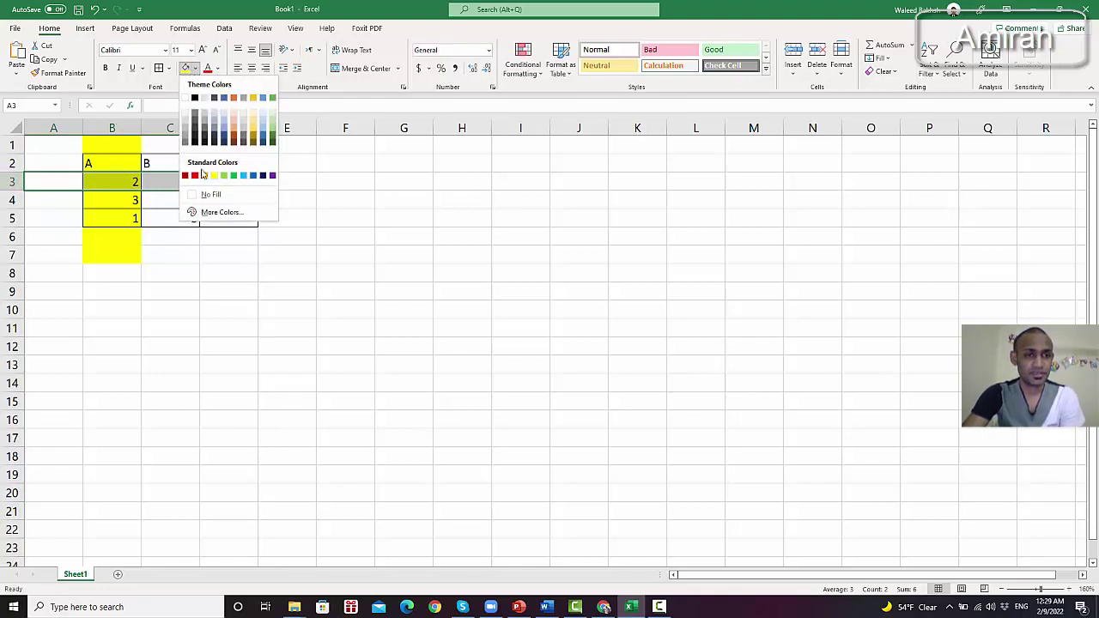
left_click(224, 175)
left_click(175, 211)
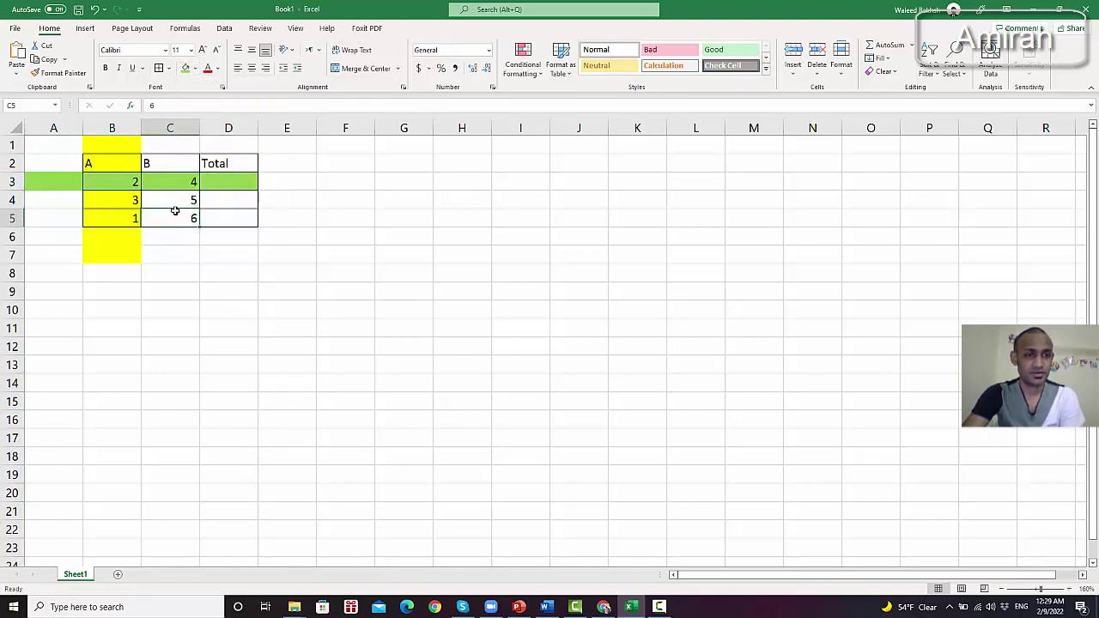
left_click(220, 184)
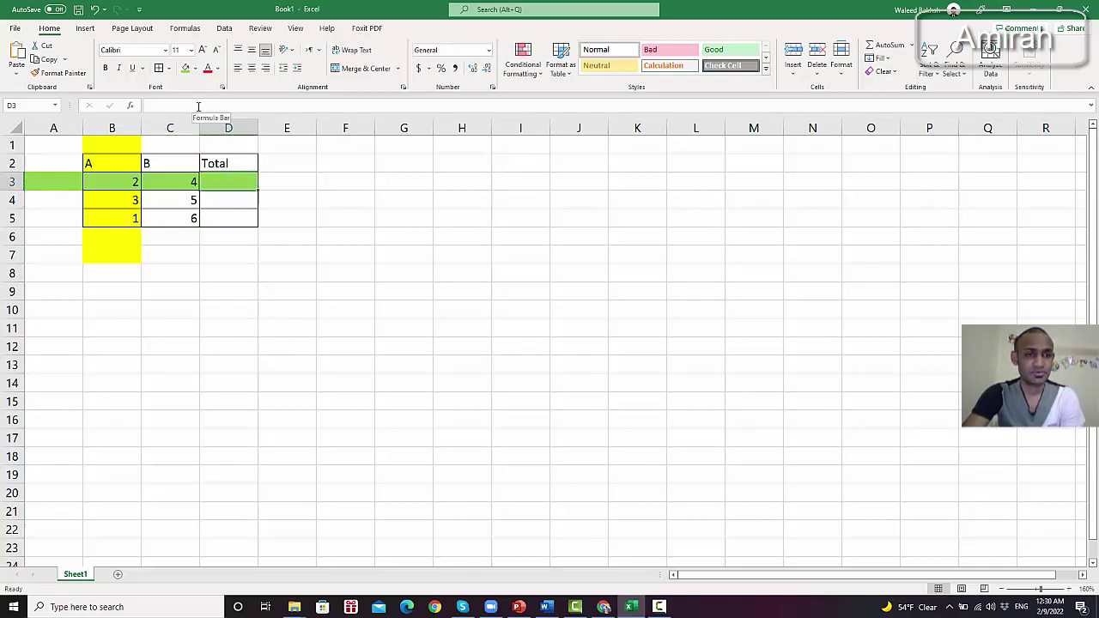
Step: Enter the formula =B3+C3 in D3 so it totals 6
double_click(212, 179)
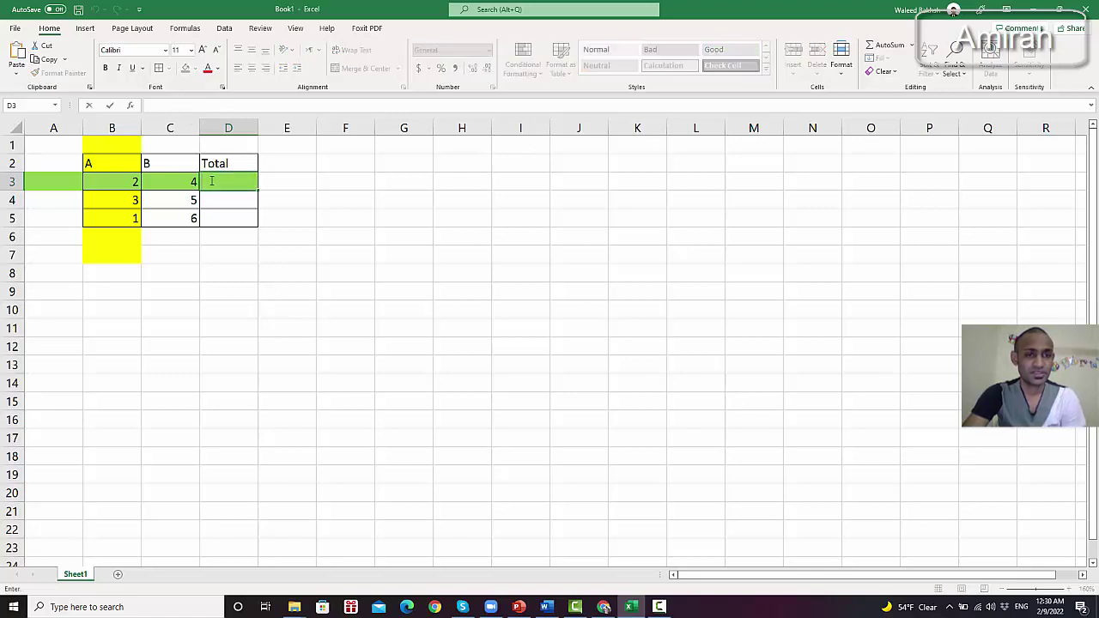
type("=")
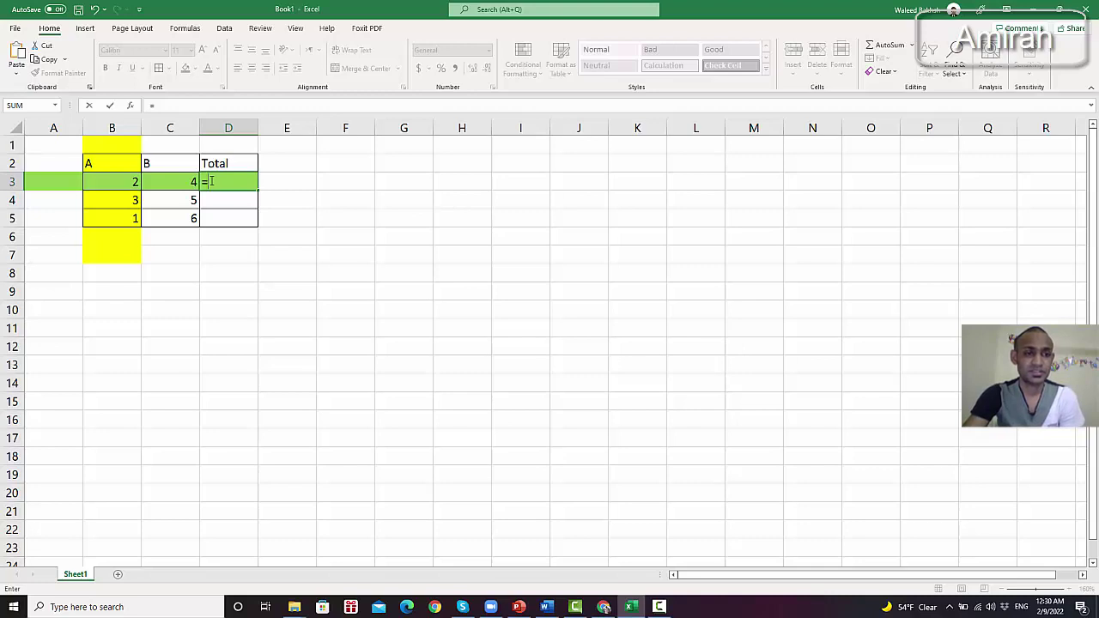
left_click(110, 183)
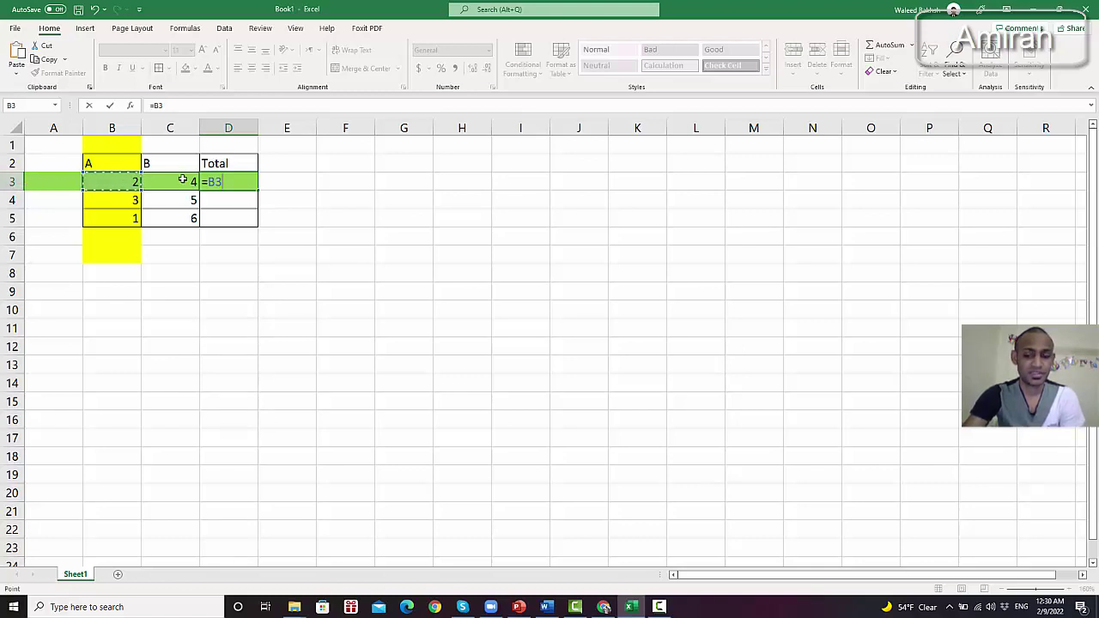
type("+")
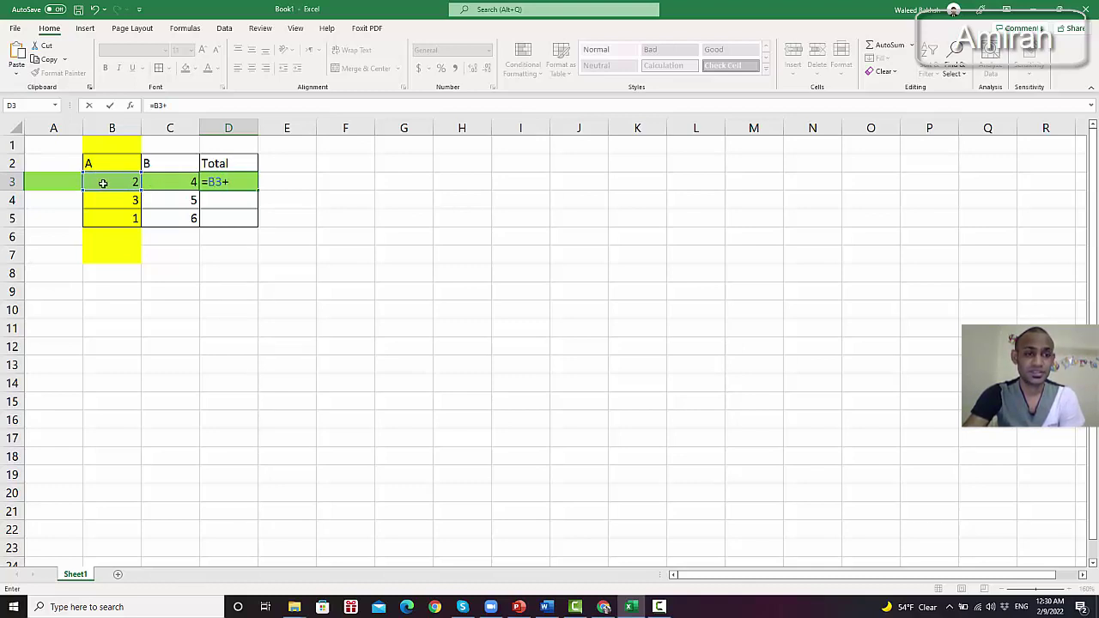
left_click(163, 182)
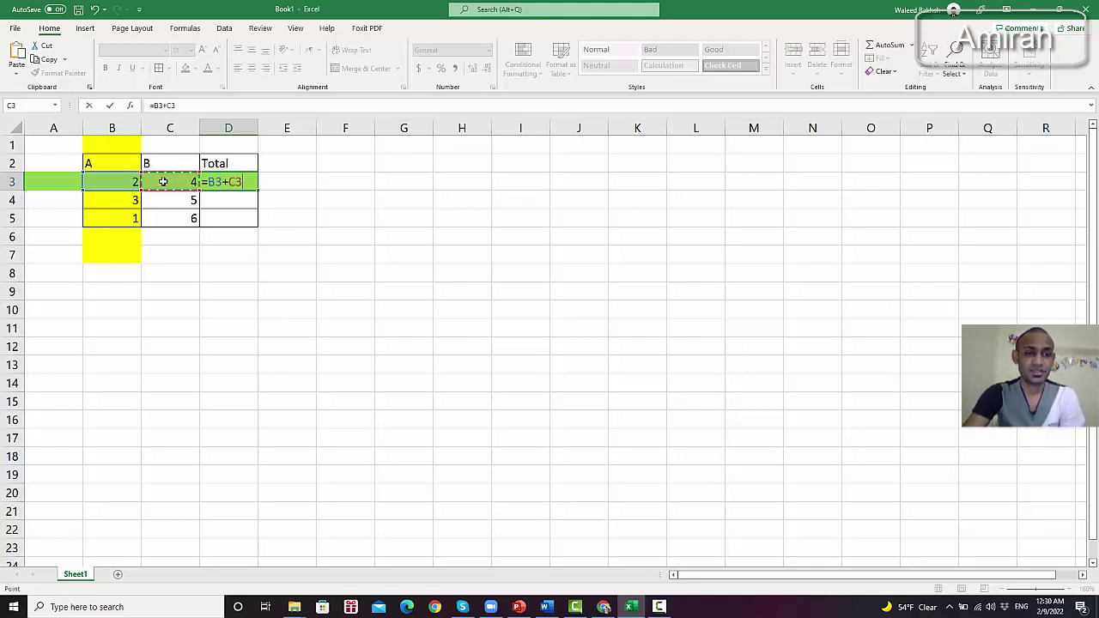
key("Return")
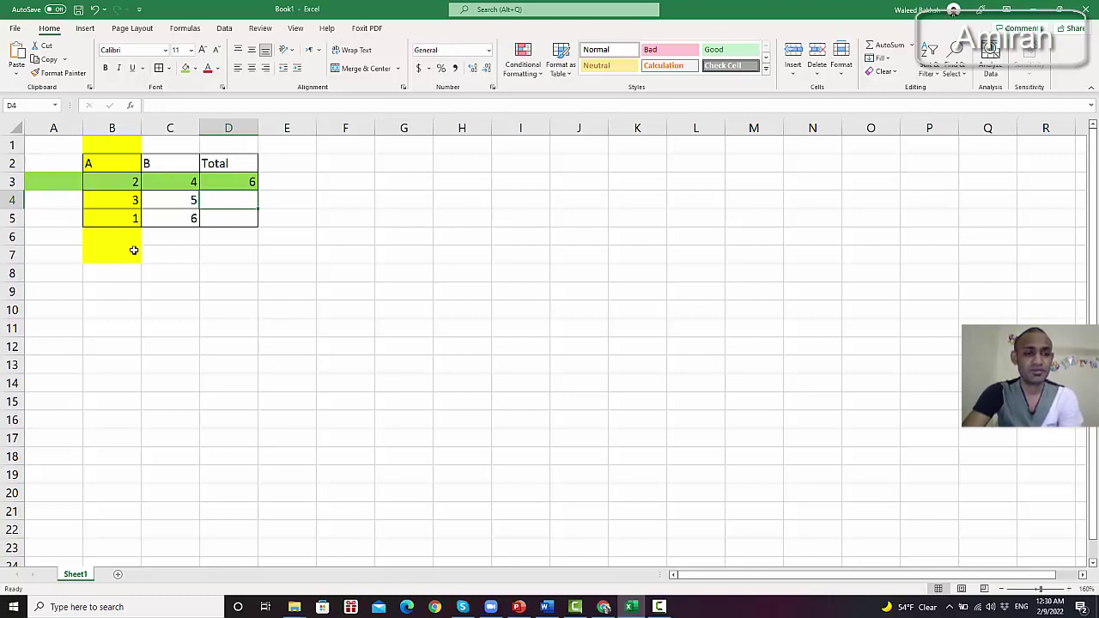
left_click(114, 163)
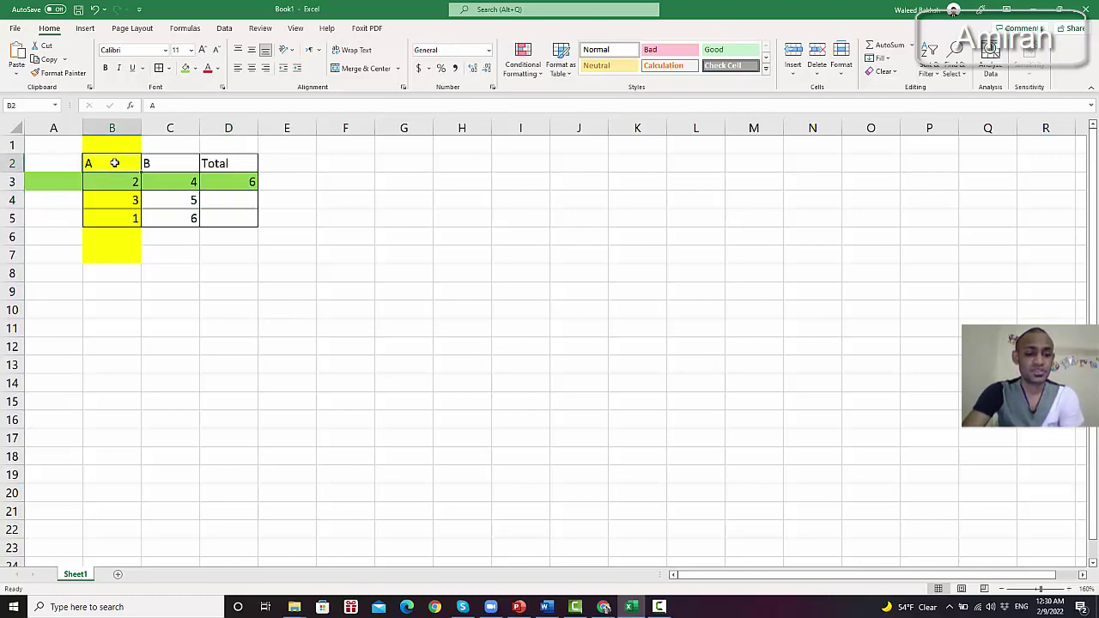
left_click(163, 163)
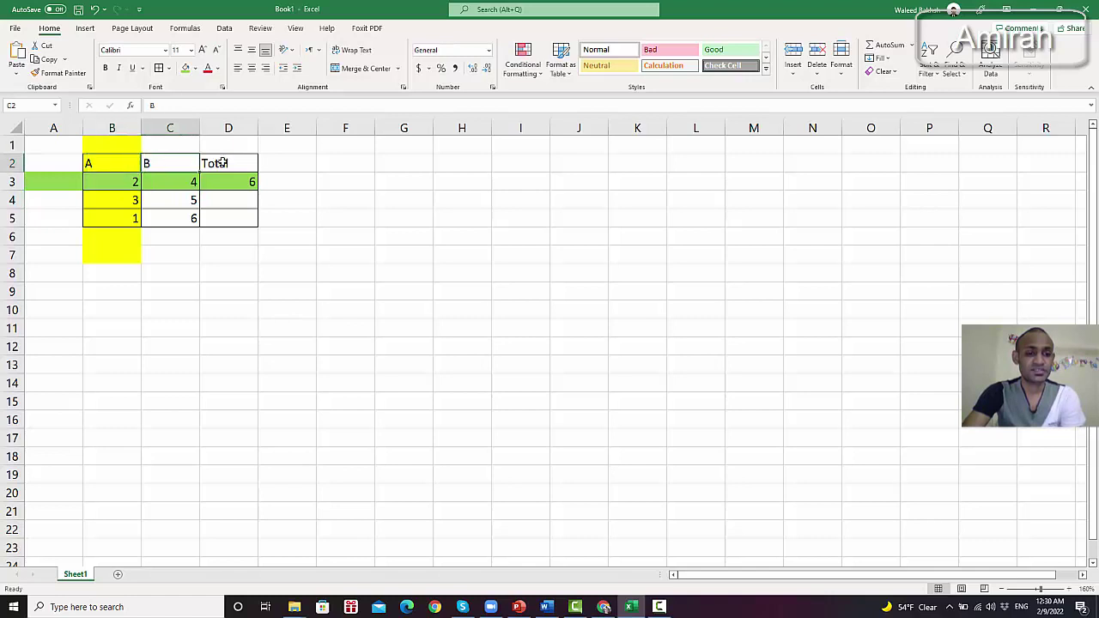
left_click(223, 164)
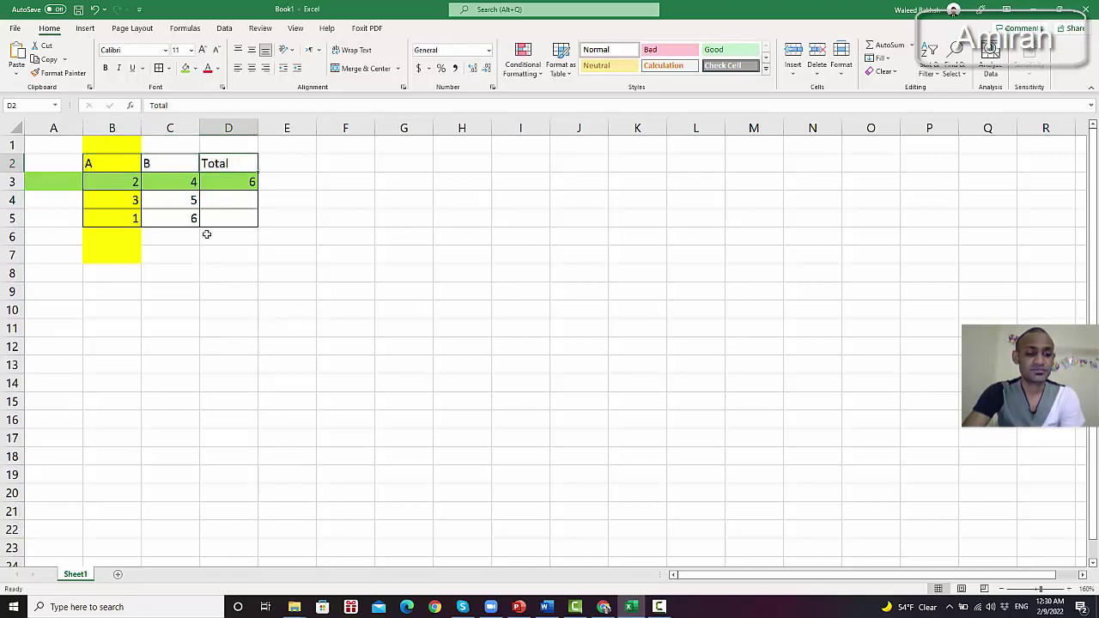
left_click(226, 183)
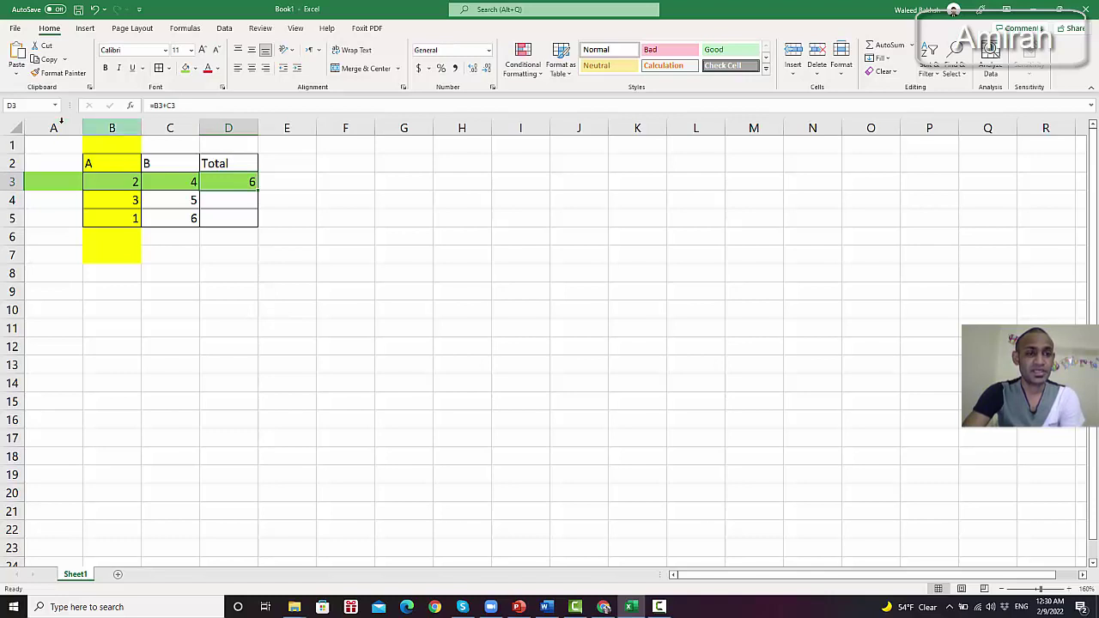
left_click(121, 127)
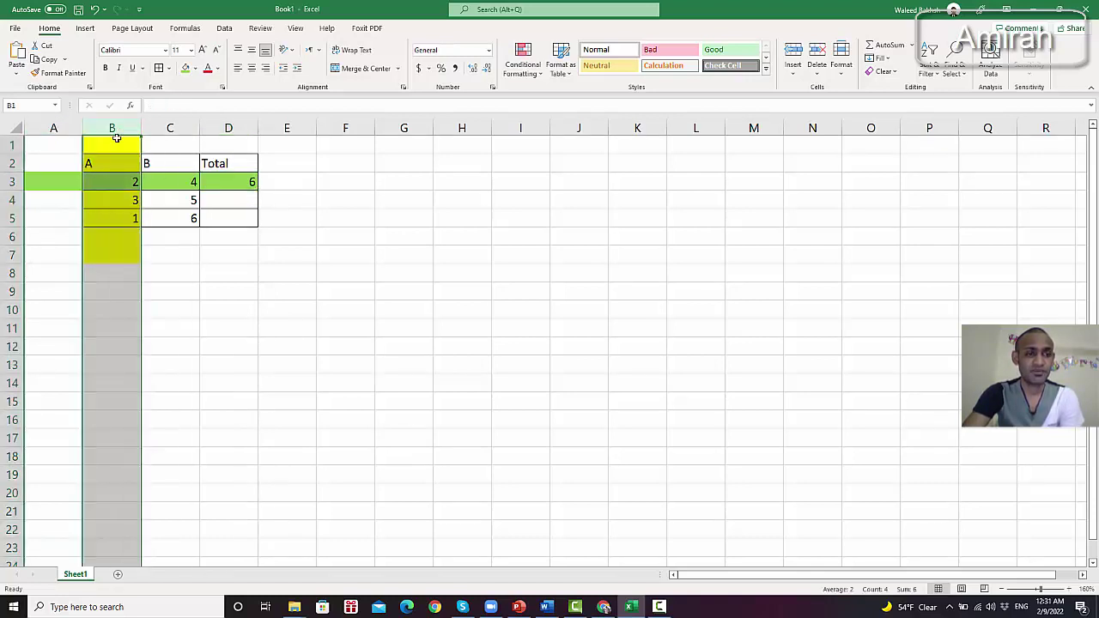
Step: Fill the entire column E light green
left_click(170, 127)
left_click(225, 127)
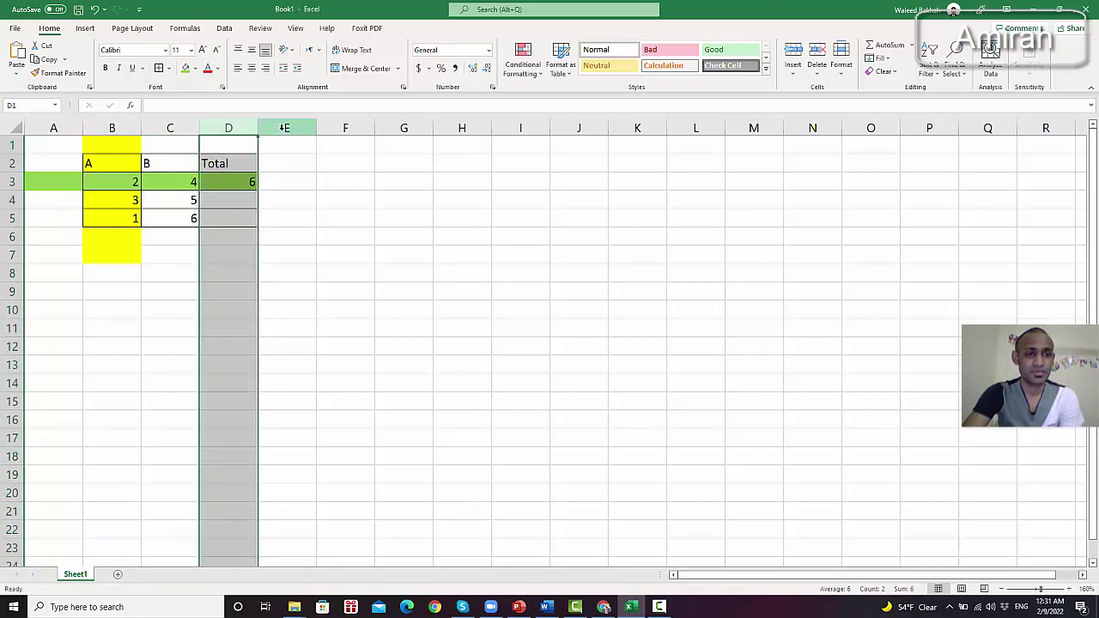
left_click(268, 128)
left_click(184, 69)
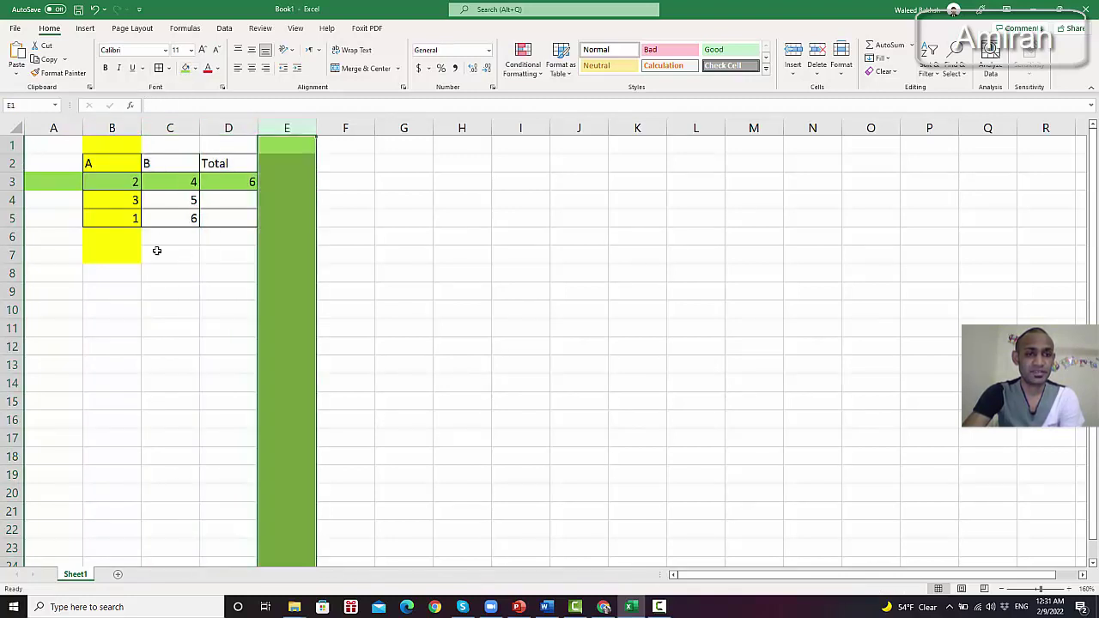
left_click(159, 288)
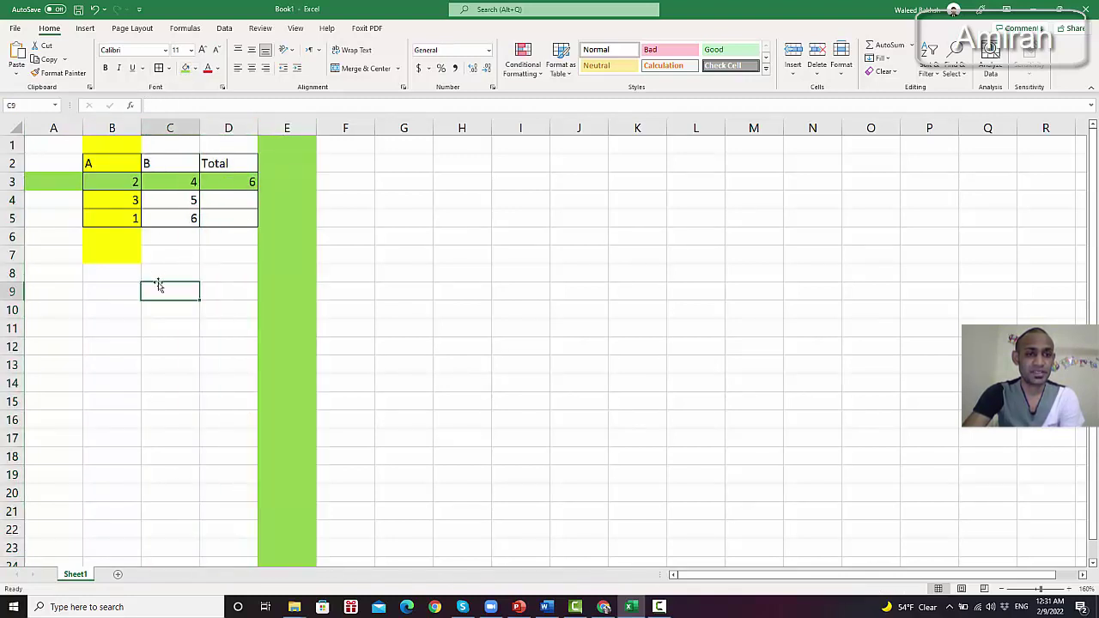
Step: Fill the entire row 7 light green
left_click(12, 254)
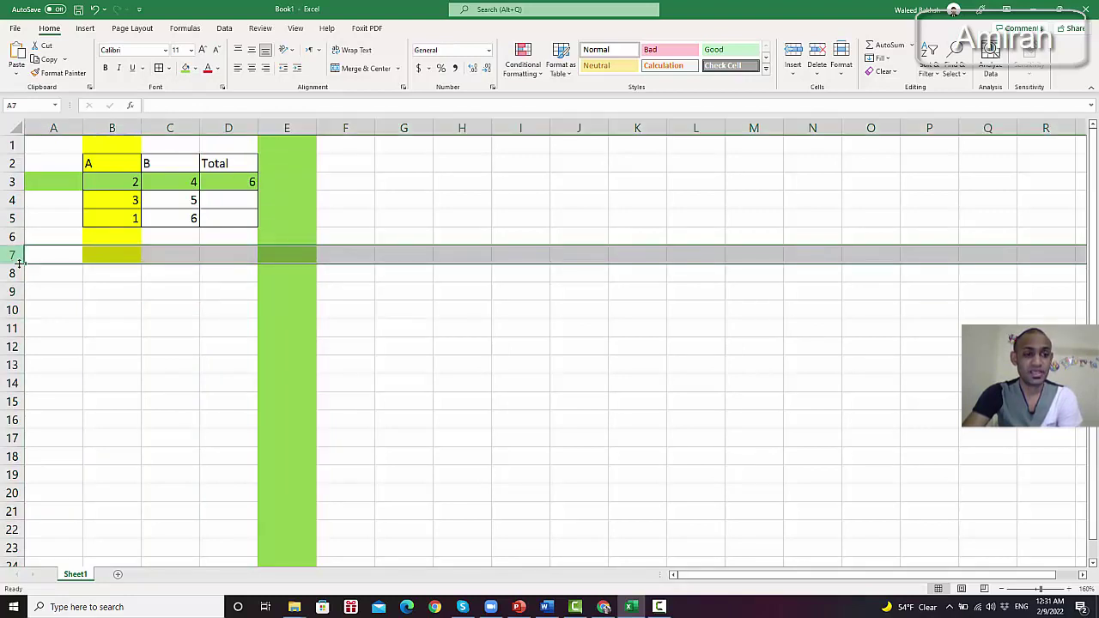
left_click(186, 72)
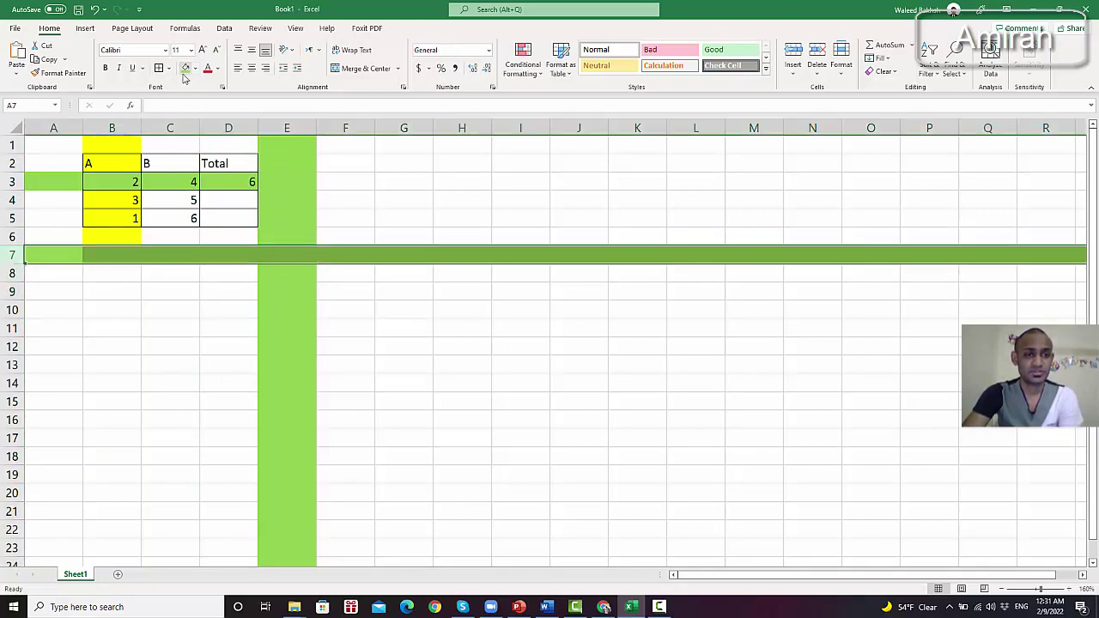
left_click(96, 288)
left_click(45, 251)
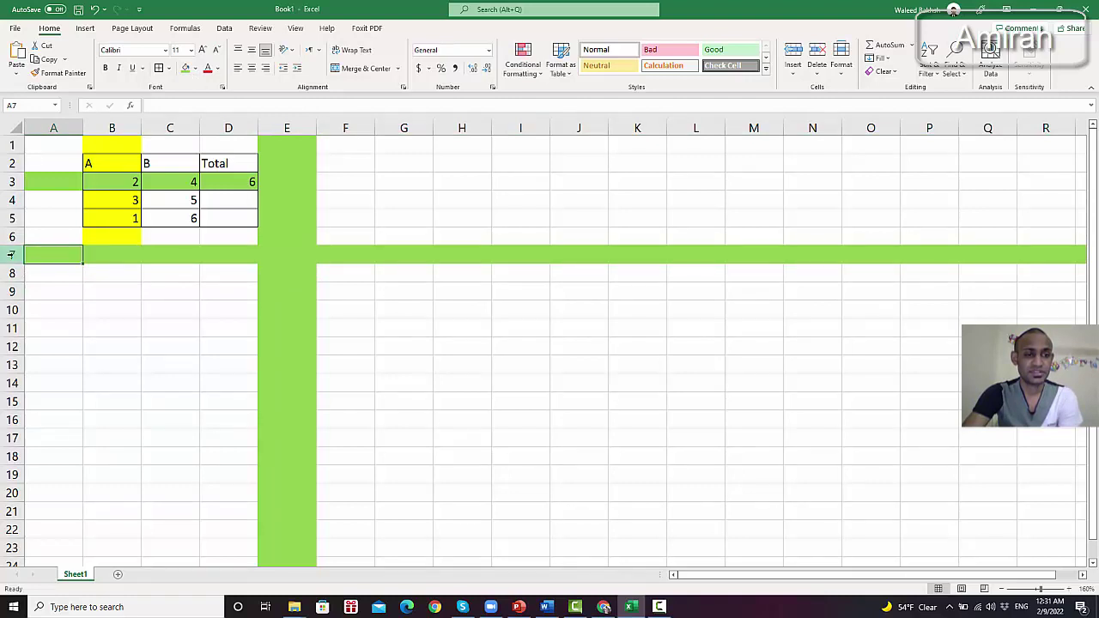
left_click(12, 253)
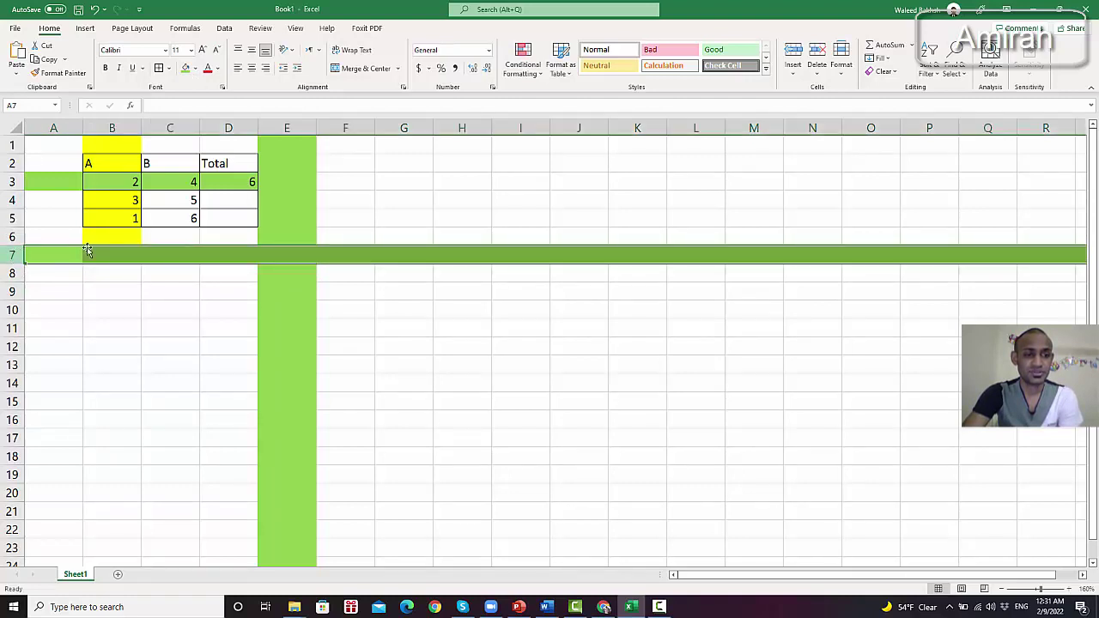
left_click(168, 327)
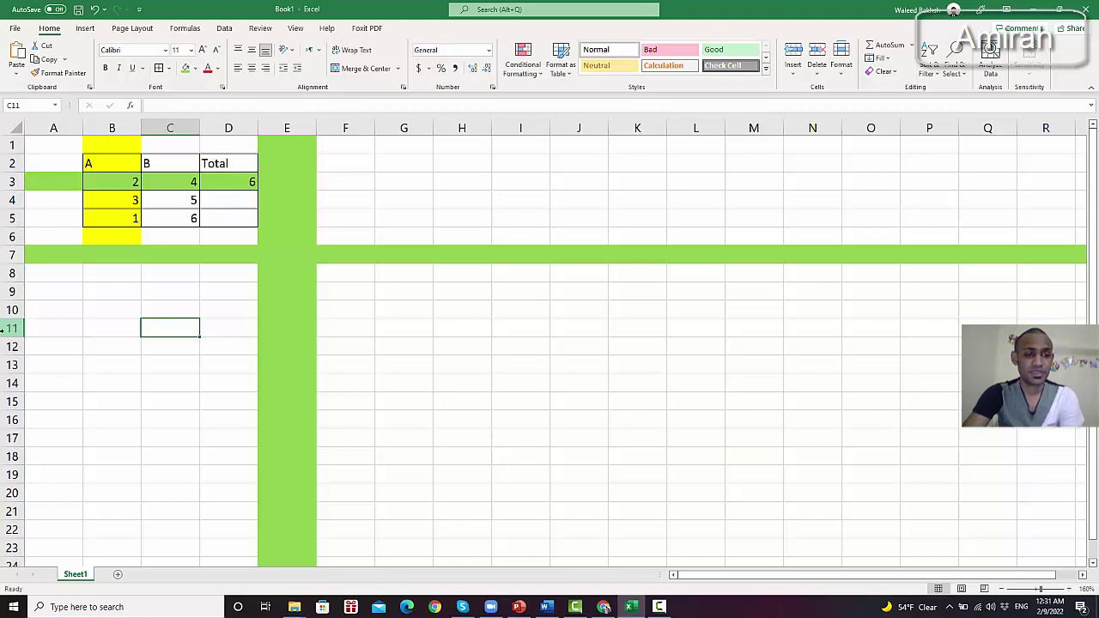
Step: Advance to the closing slide announcing 'How to open Microsoft Excel' as the next topic
double_click(161, 329)
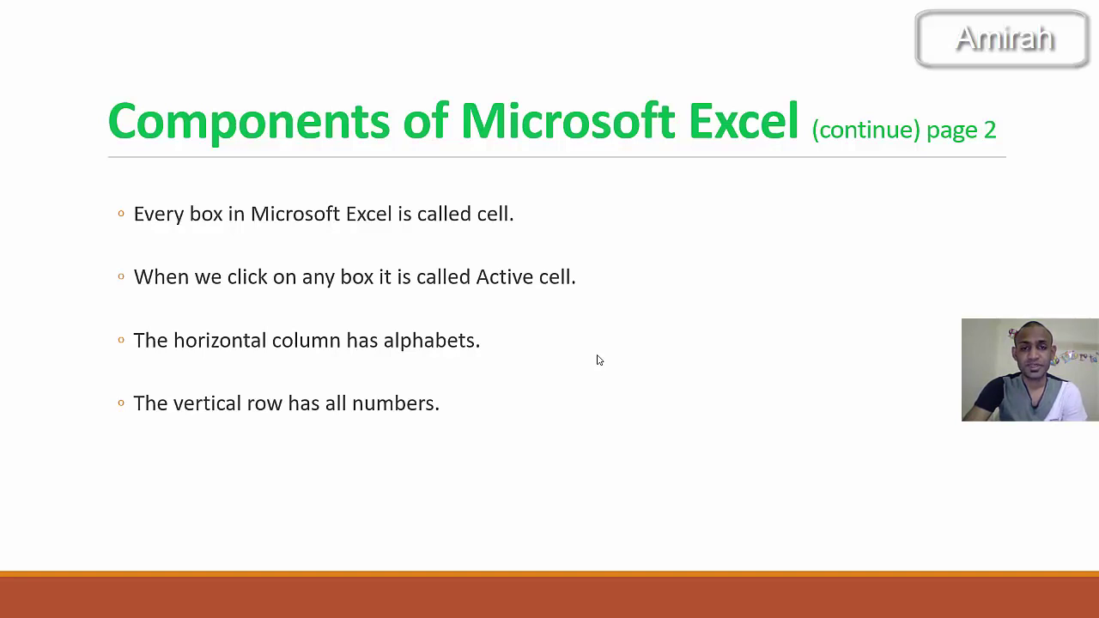
key("Right")
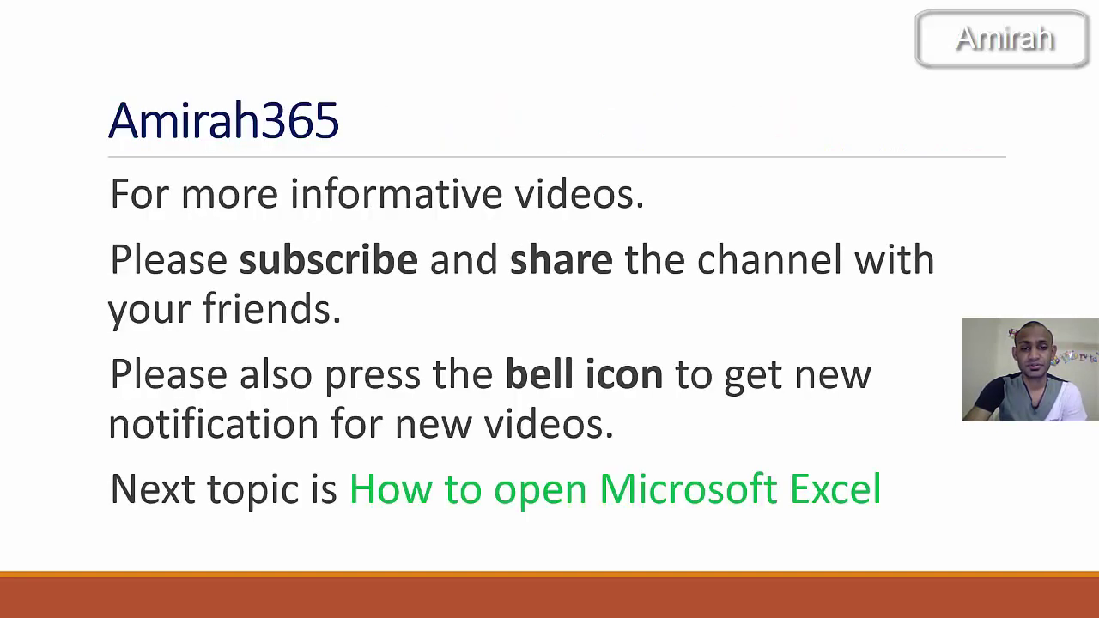